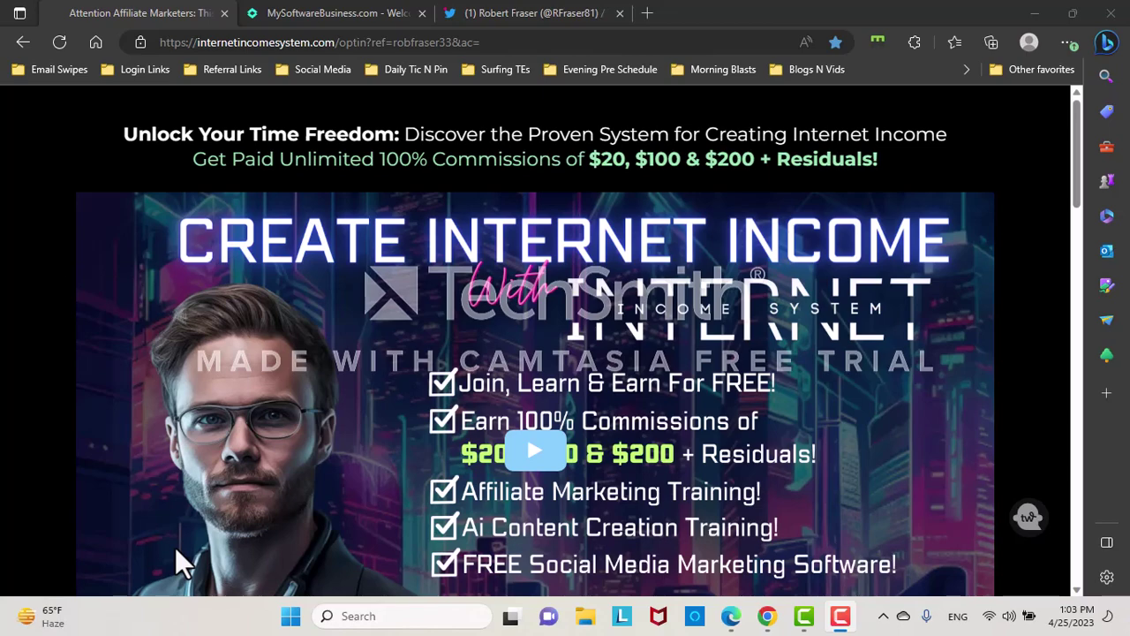
Scroll up and down through the Internet Income System landing page.
scroll(373, 336, down, 4)
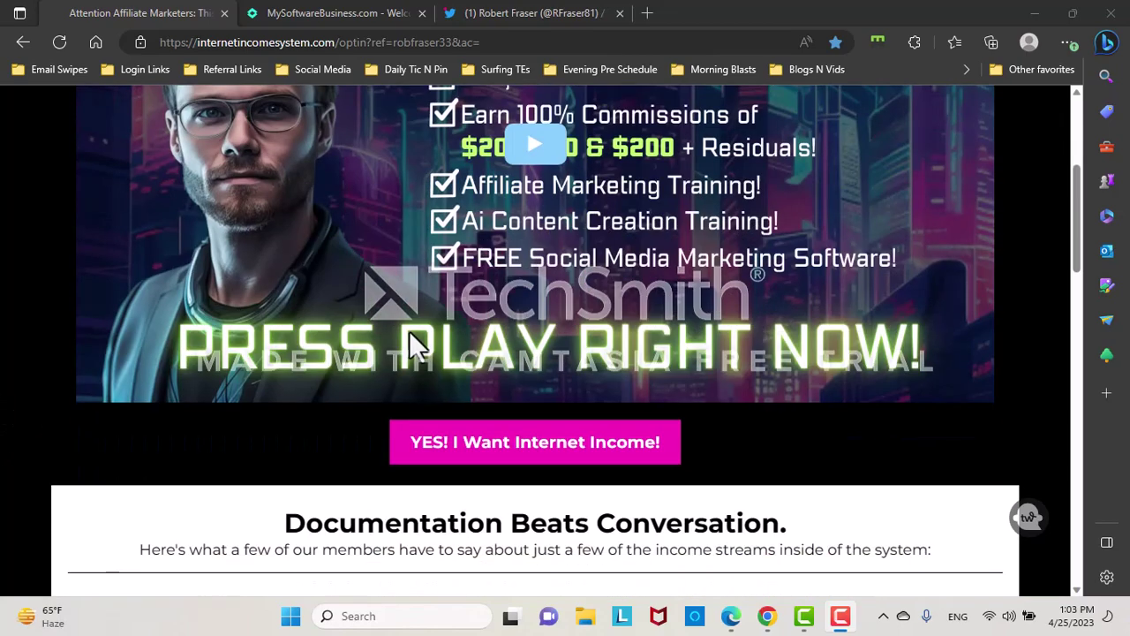
scroll(408, 330, down, 1)
scroll(409, 328, up, 3)
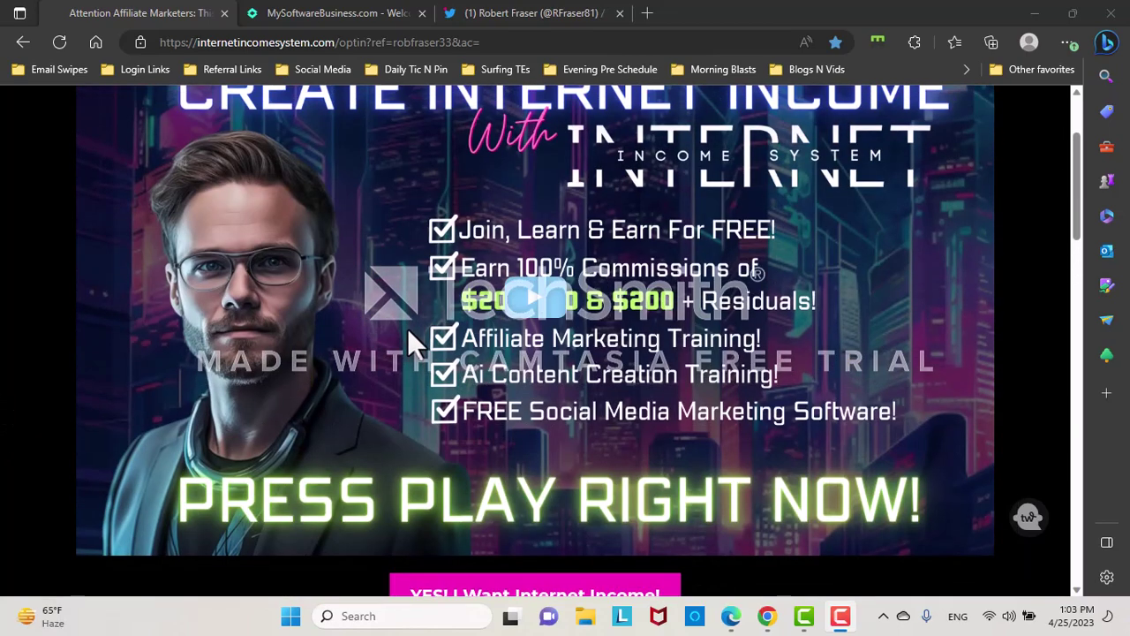
scroll(407, 328, up, 1)
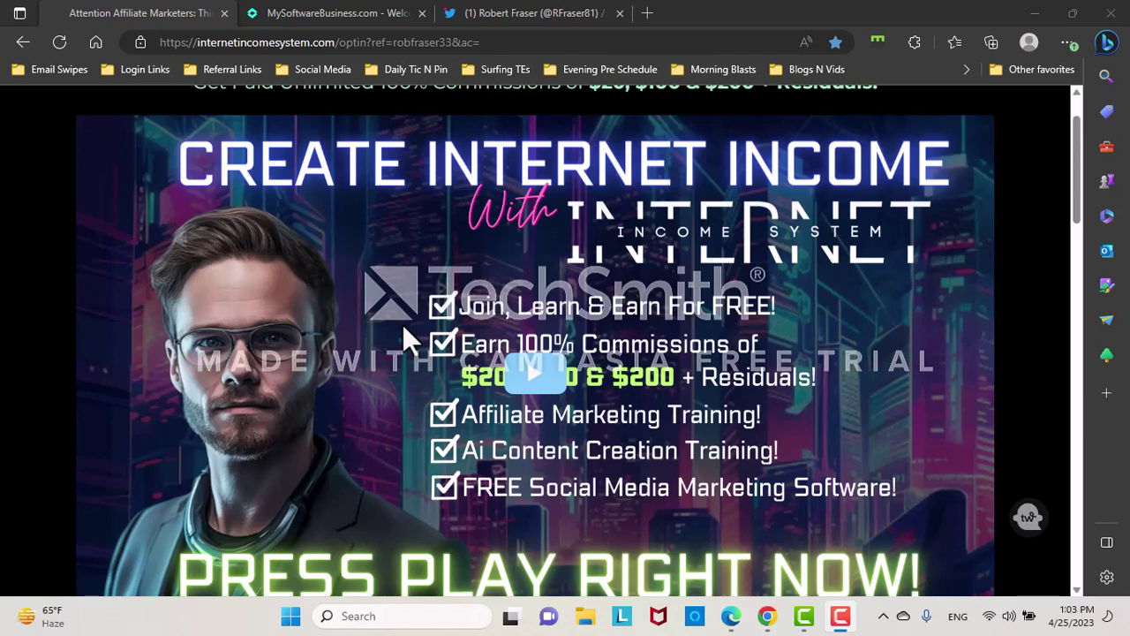
scroll(327, 273, down, 1)
scroll(326, 273, up, 2)
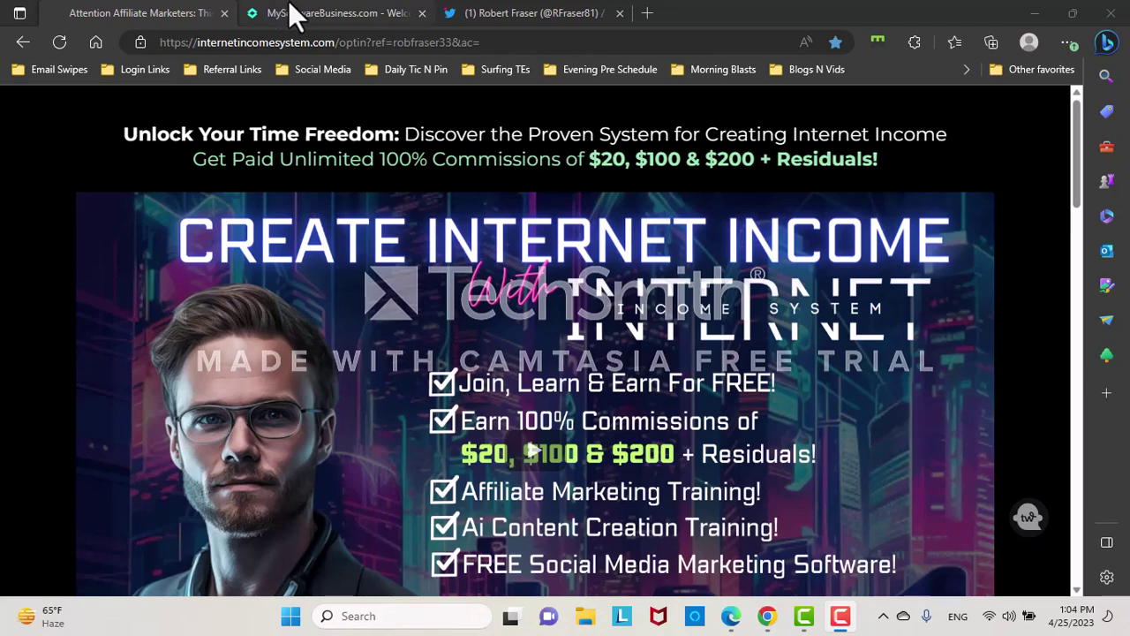
scroll(325, 326, down, 3)
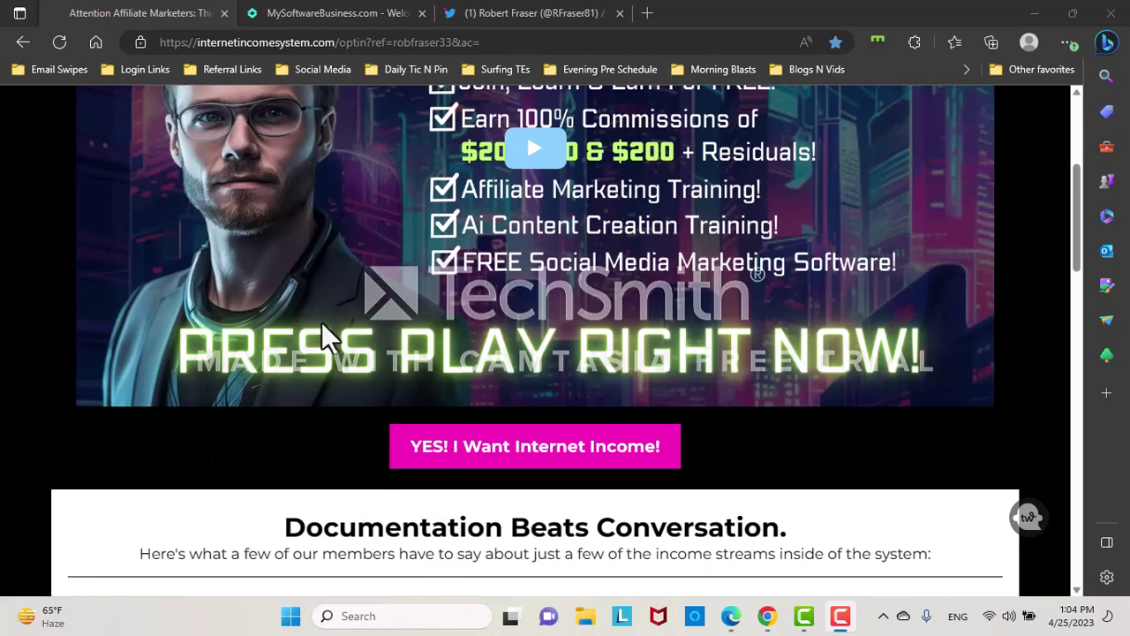
scroll(321, 321, up, 2)
click(344, 12)
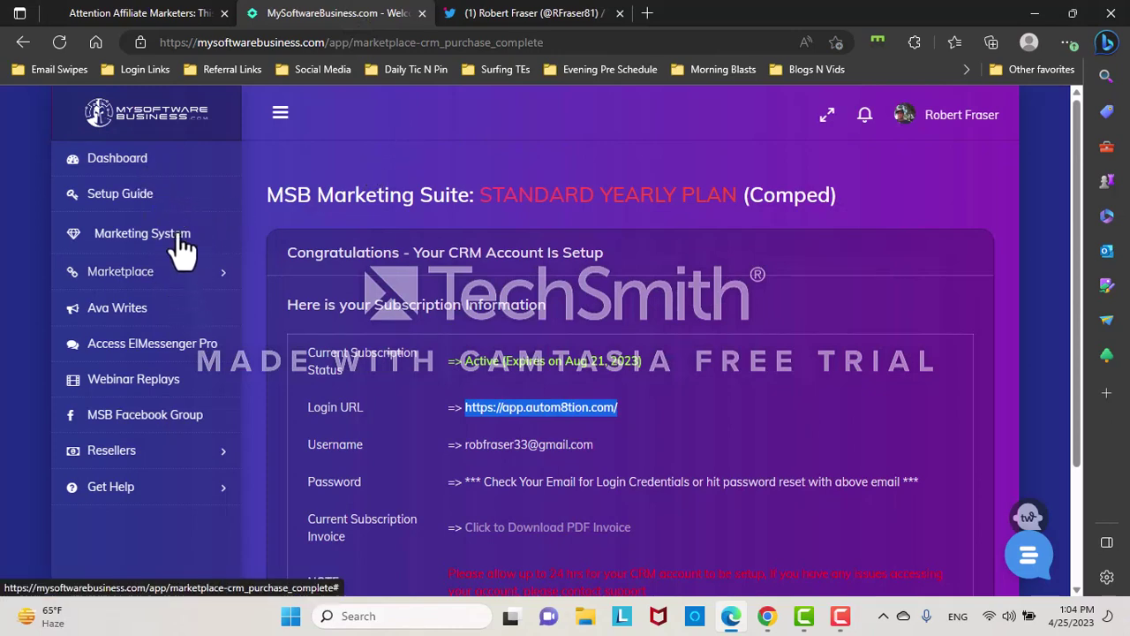
scroll(171, 202, down, 1)
scroll(171, 202, up, 1)
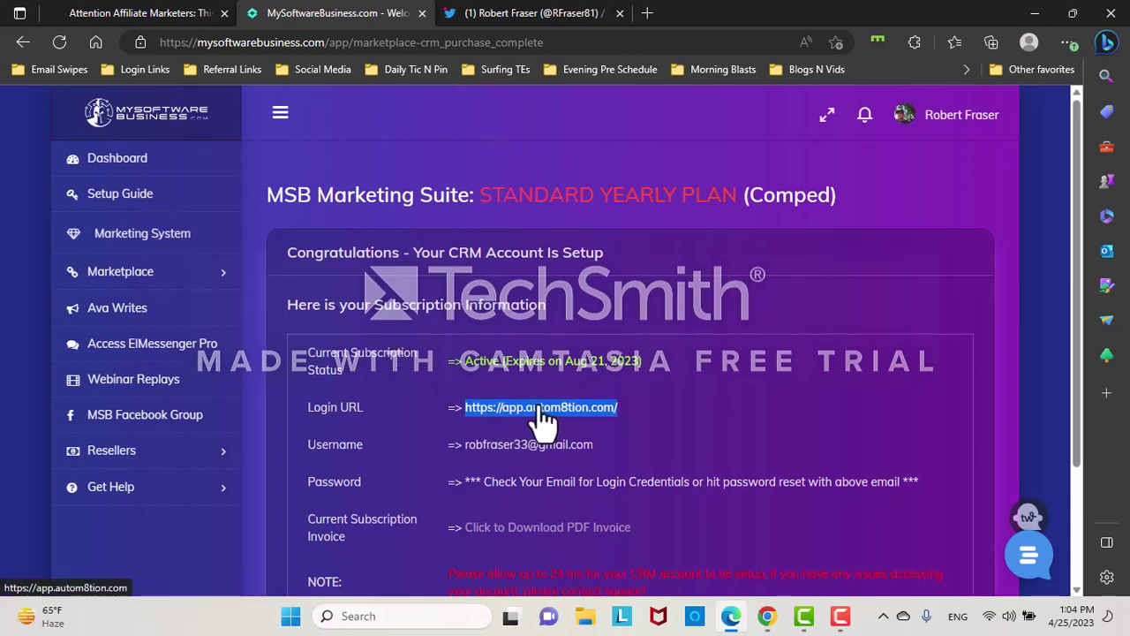
click(767, 615)
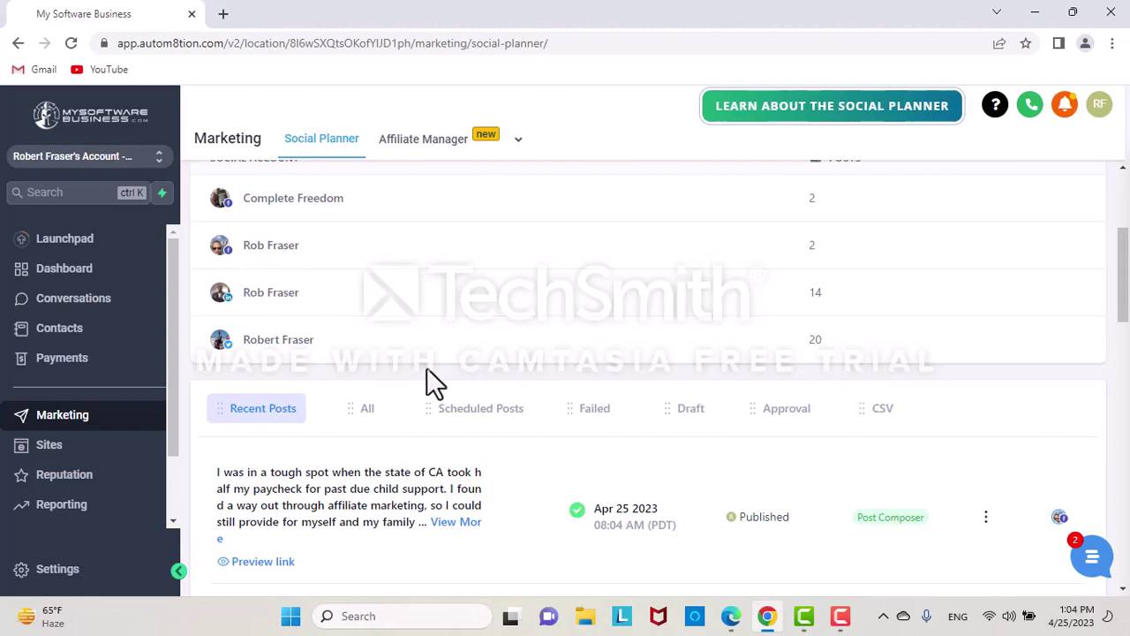
click(730, 615)
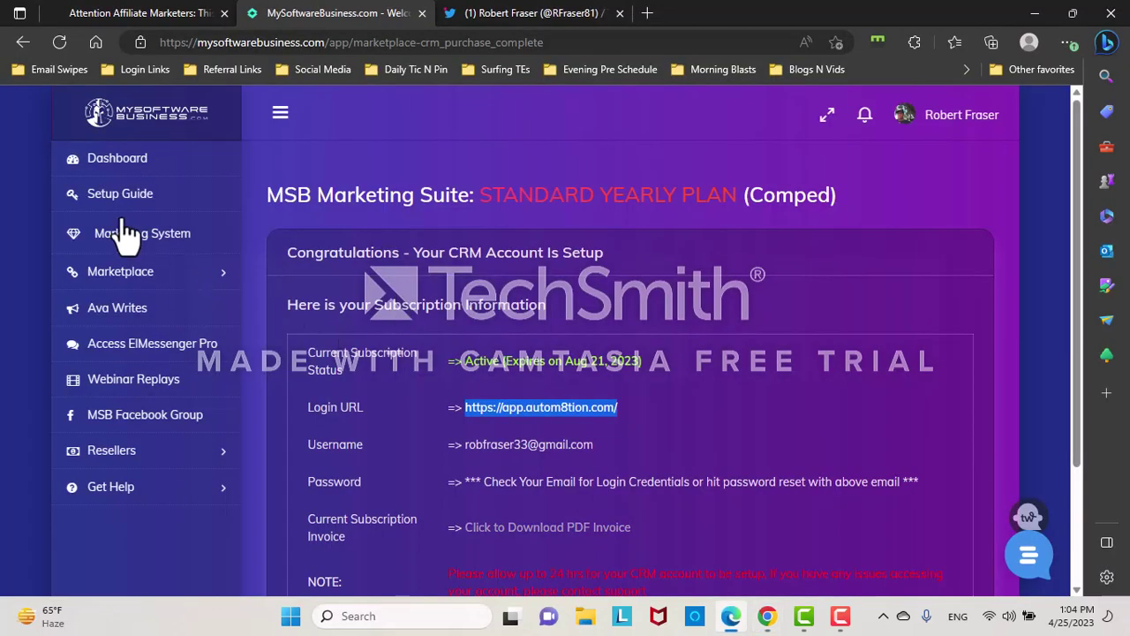
Open Ava Writes from the sidebar to reach 'Let AVA Write ANYTHING You Can Think Of!'.
click(115, 310)
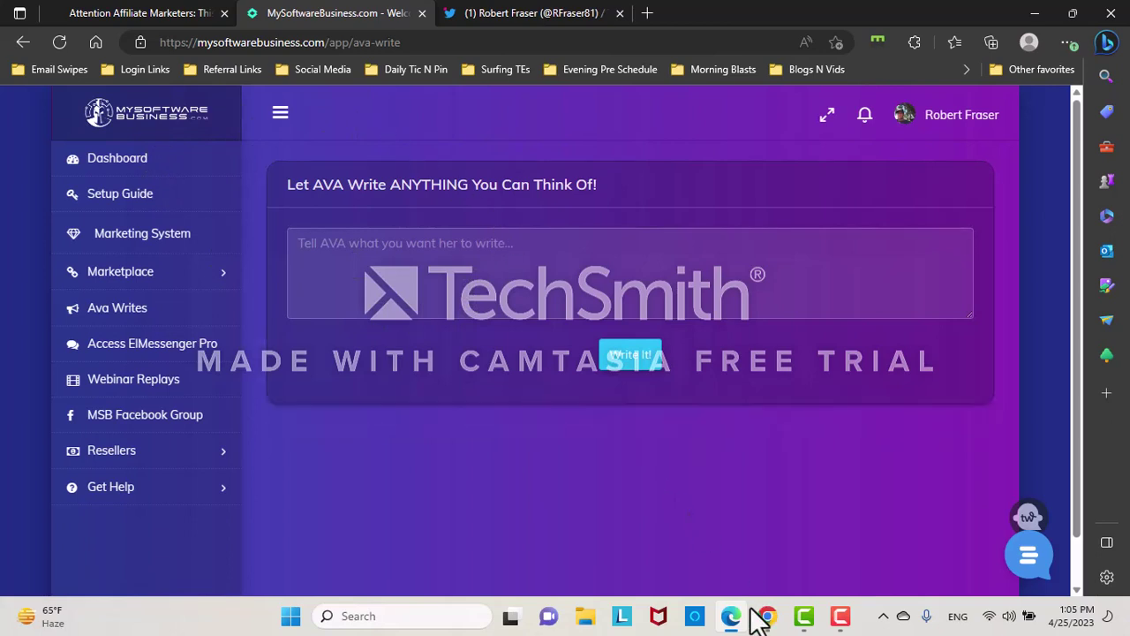
Bring the Social Planner forward and scroll through its Recent Posts, then back to the top.
mouse_move(734, 618)
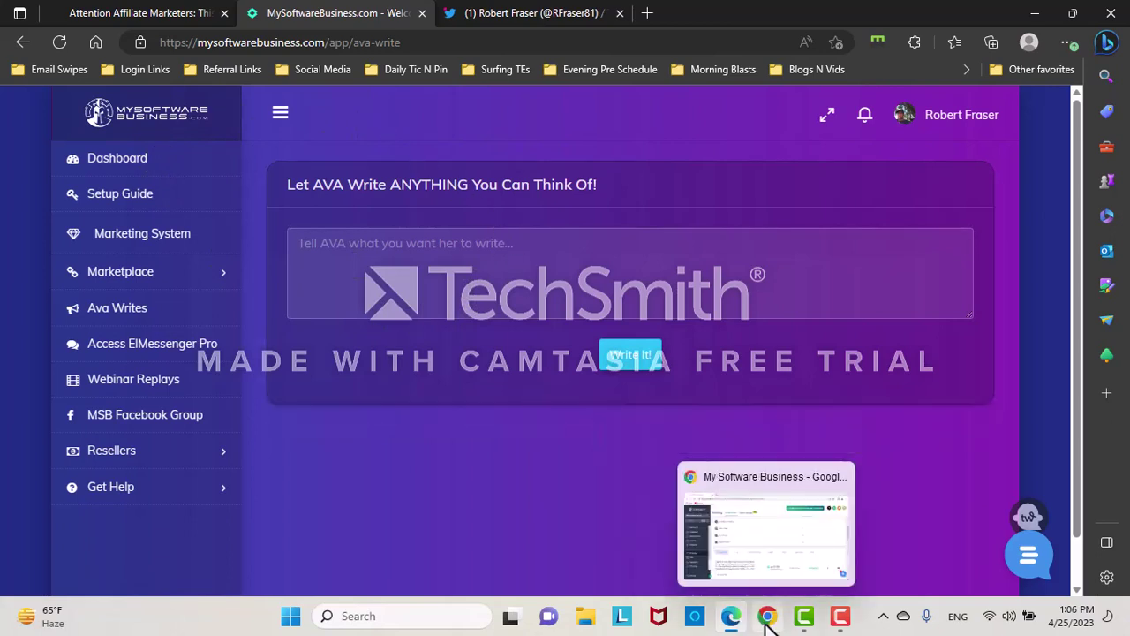
click(766, 615)
scroll(426, 242, up, 3)
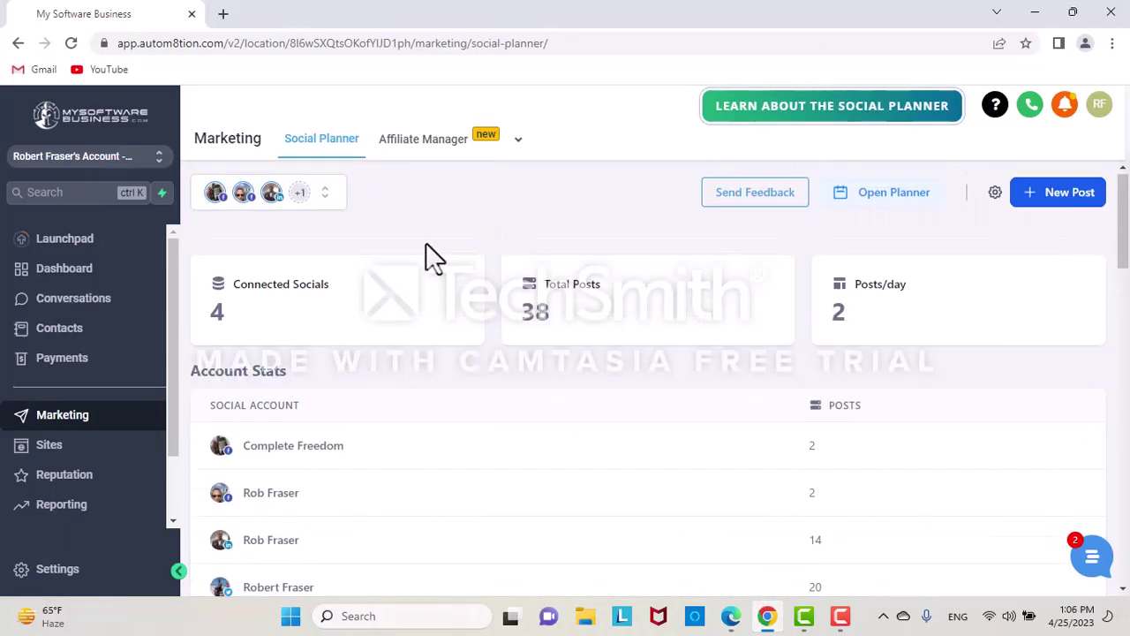
scroll(423, 240, down, 1)
scroll(440, 241, down, 1)
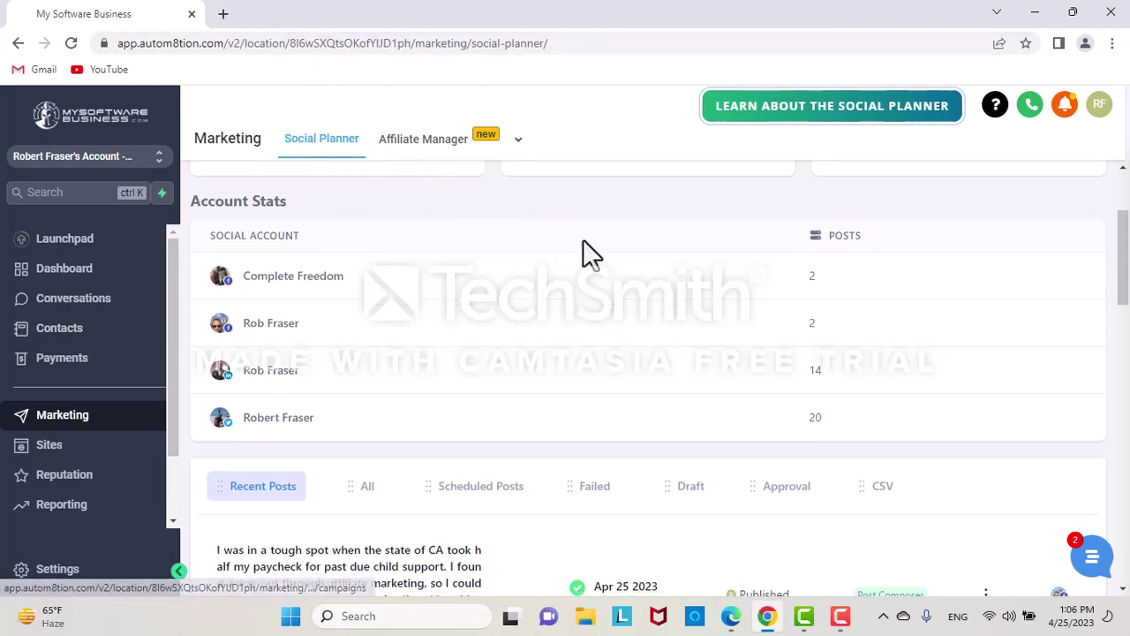
scroll(634, 270, down, 3)
scroll(625, 256, up, 4)
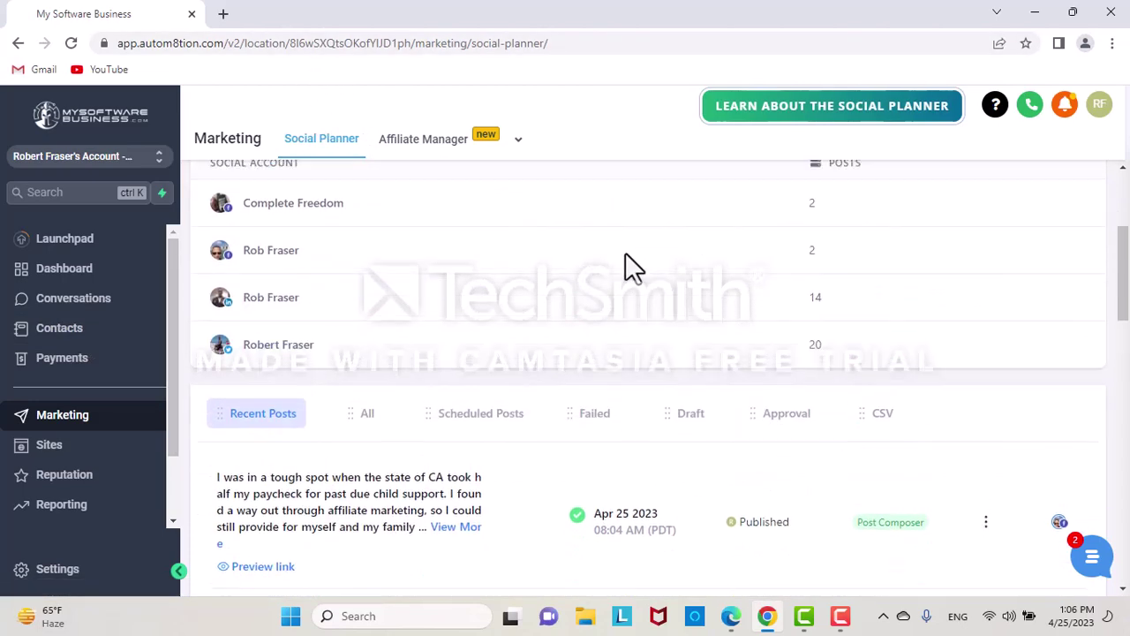
scroll(623, 253, down, 4)
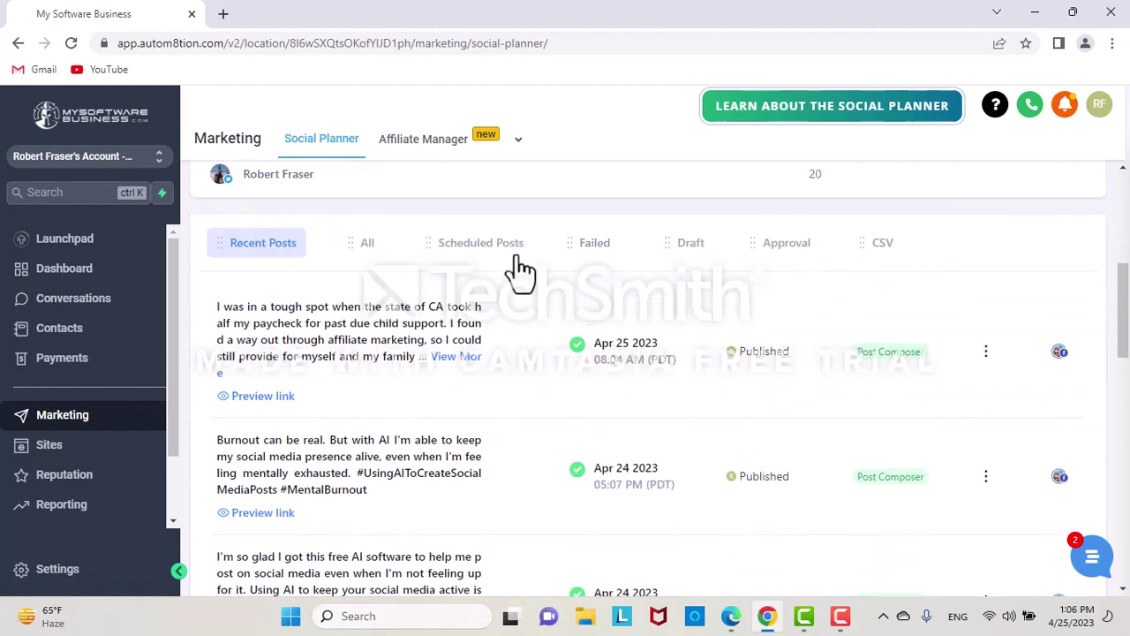
scroll(457, 286, up, 3)
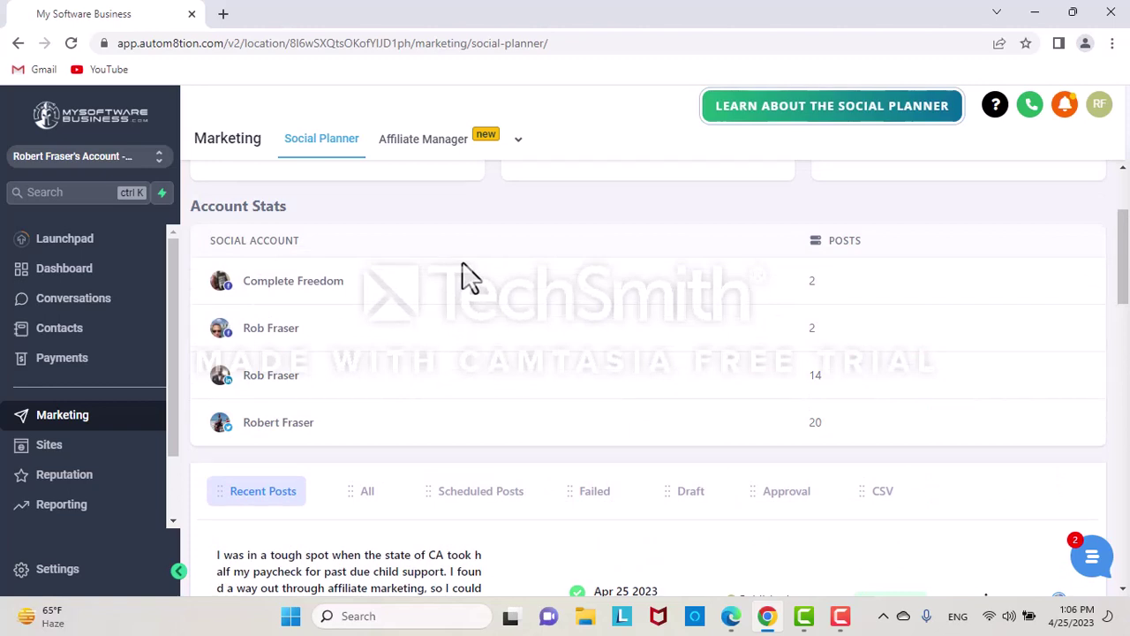
scroll(479, 259, up, 2)
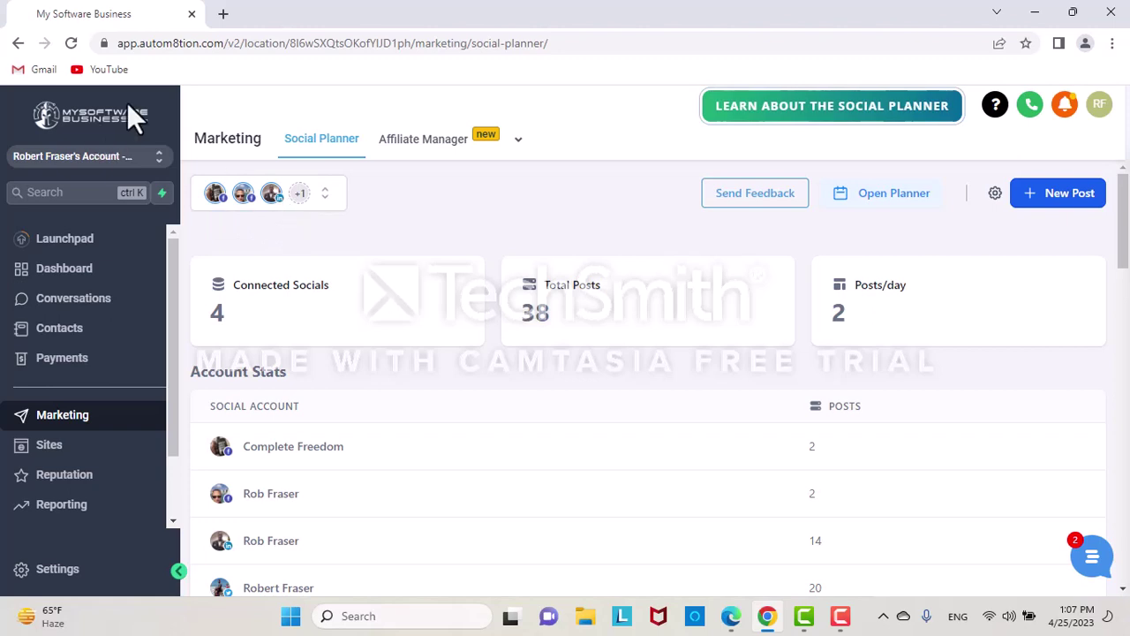
Start a new Content AI post titled as a post about the benefits of CBD.
click(1056, 200)
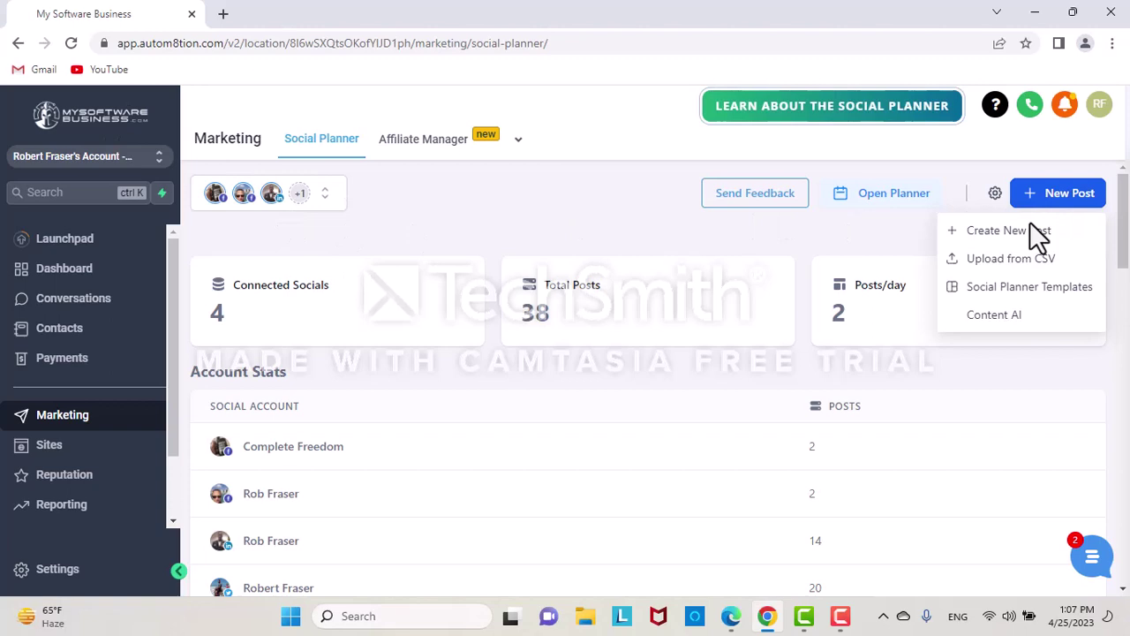
click(1001, 320)
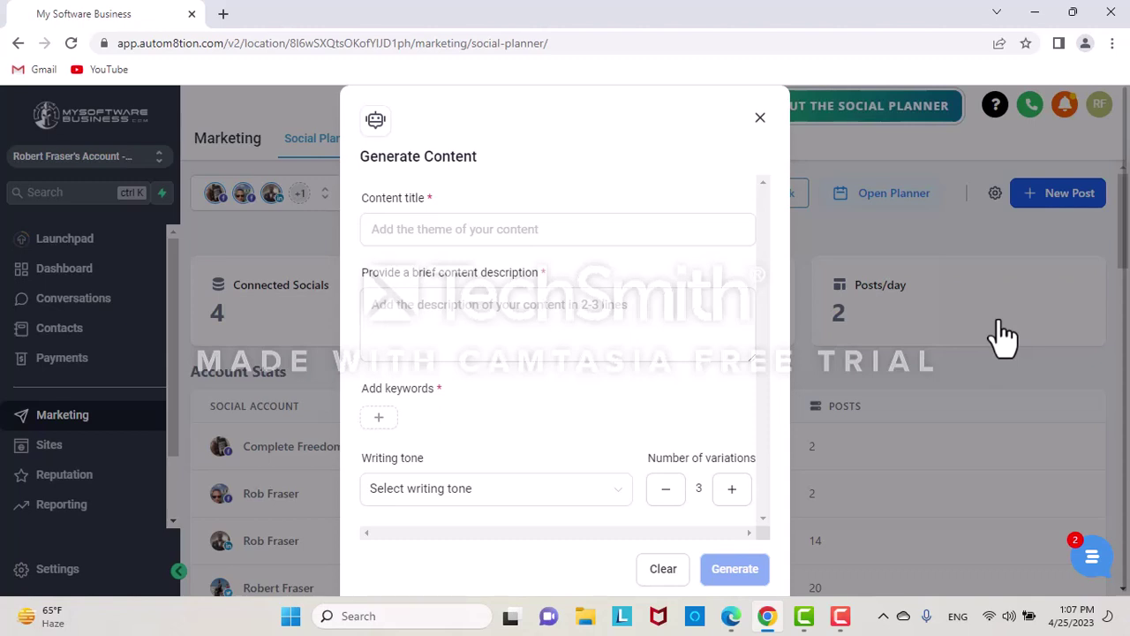
click(478, 229)
text(write)
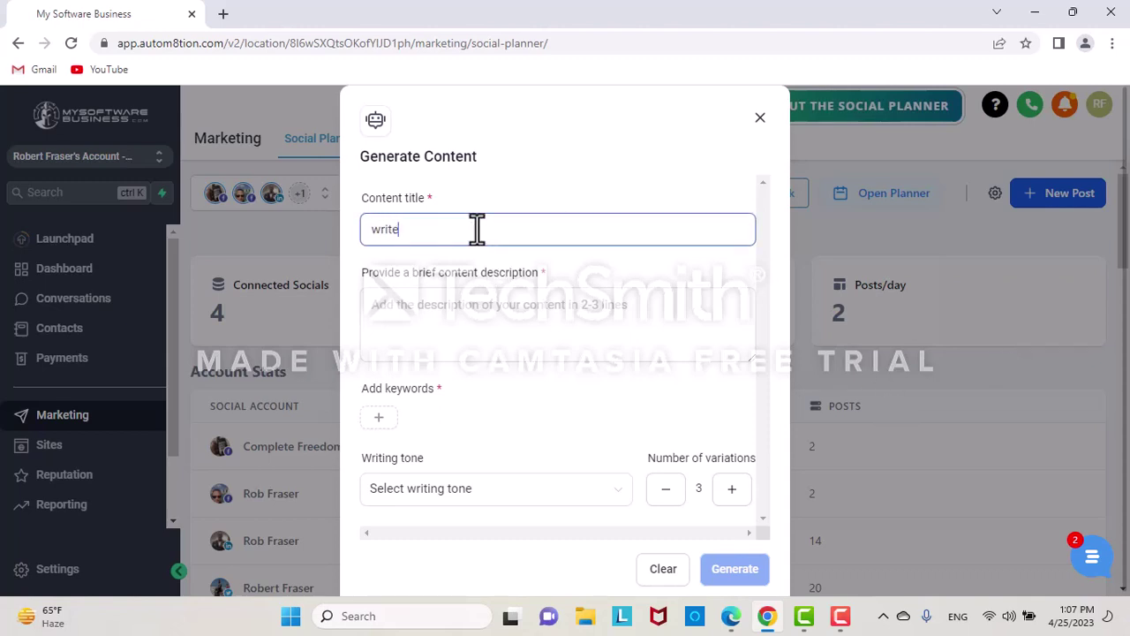
text( a perso)
key(BackSpace)
key(BackSpace)
key(BackSpace)
key(BackSpace)
key(BackSpace)
text(post about the benefits of )
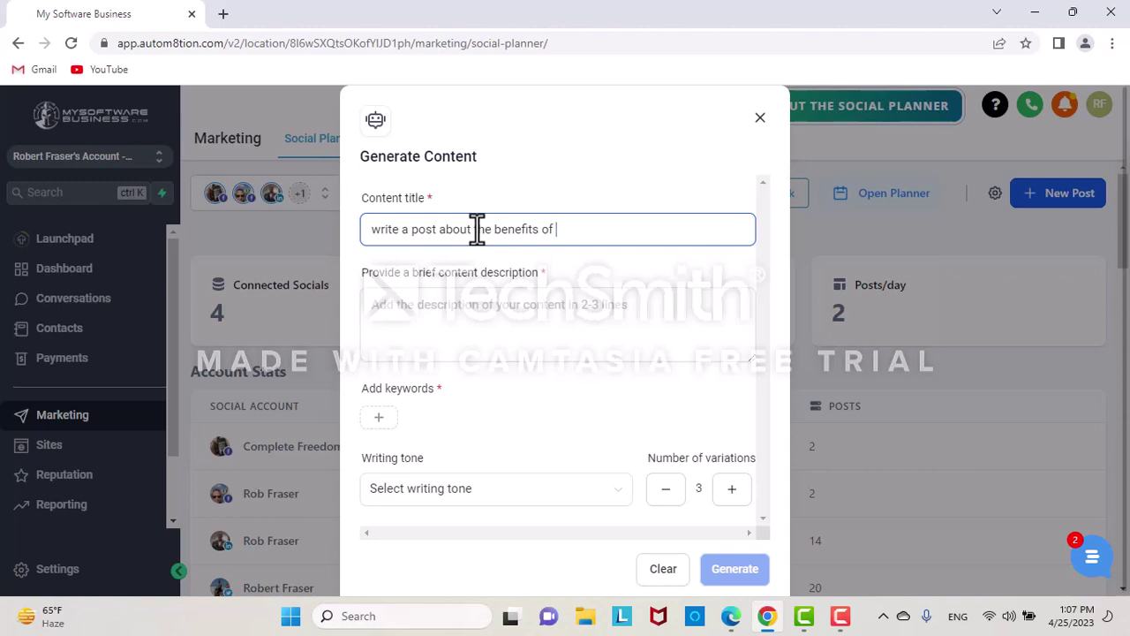
text(cbd)
Describe it as 'write 3 benefits of using cbd and message me for a free sample' with keywords cbd and cbd free sample.
click(454, 312)
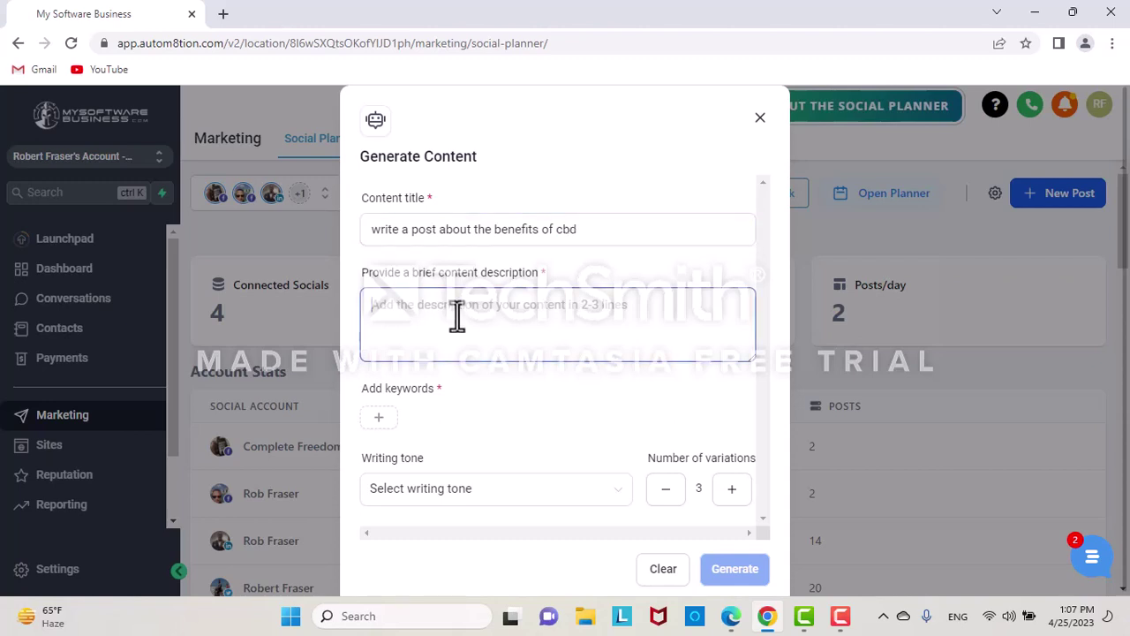
text(write 3)
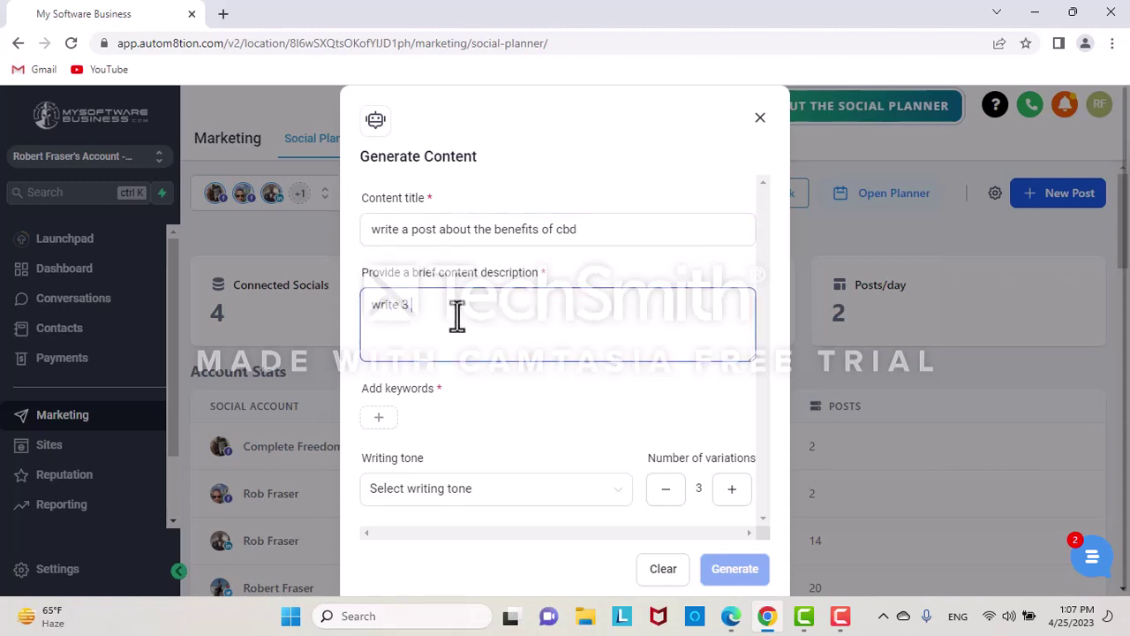
text( benefits of using cbd and message)
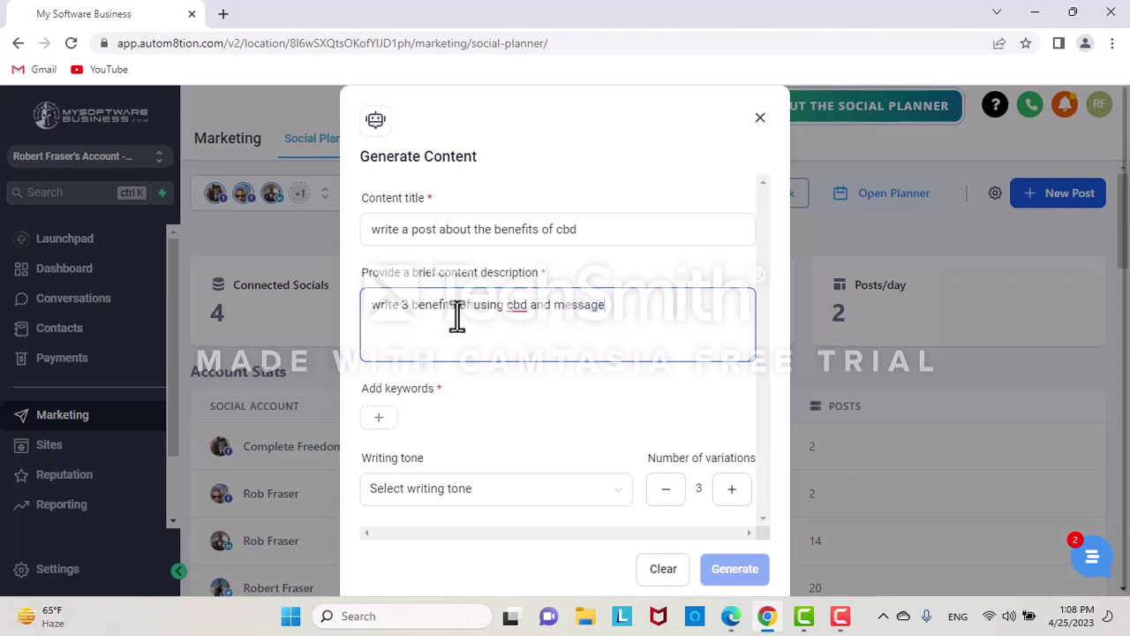
text( me for a free sample)
click(383, 418)
text(cbdd cbd free sample)
click(385, 417)
text(,)
scroll(526, 446, down, 1)
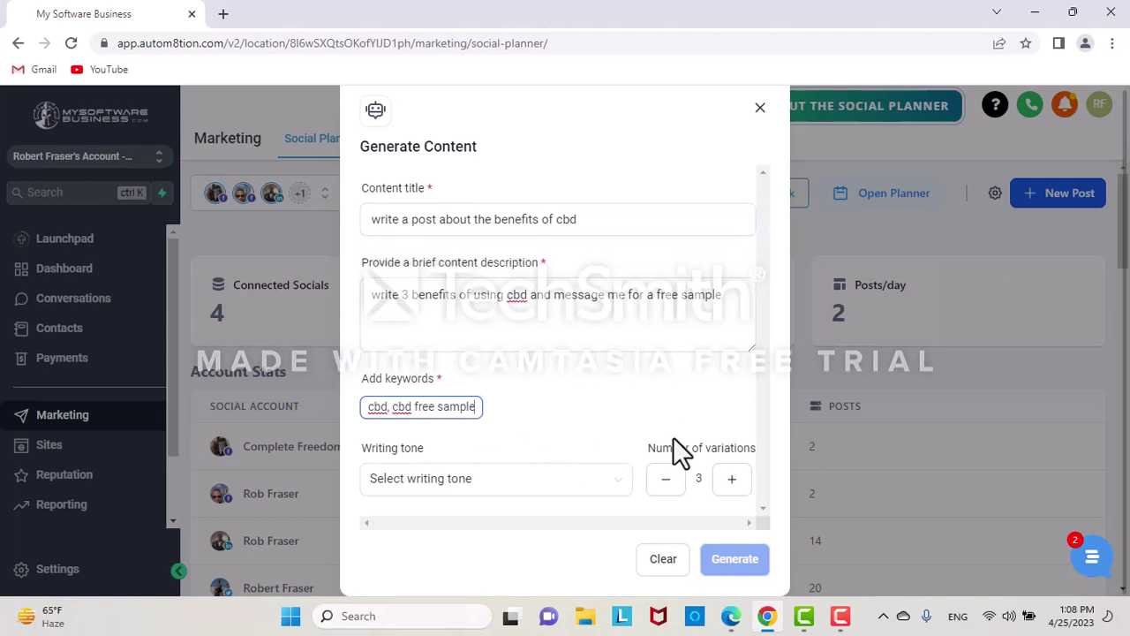
click(622, 493)
Set the writing tone to Casual, keep 3 variations, and generate the posts.
click(622, 491)
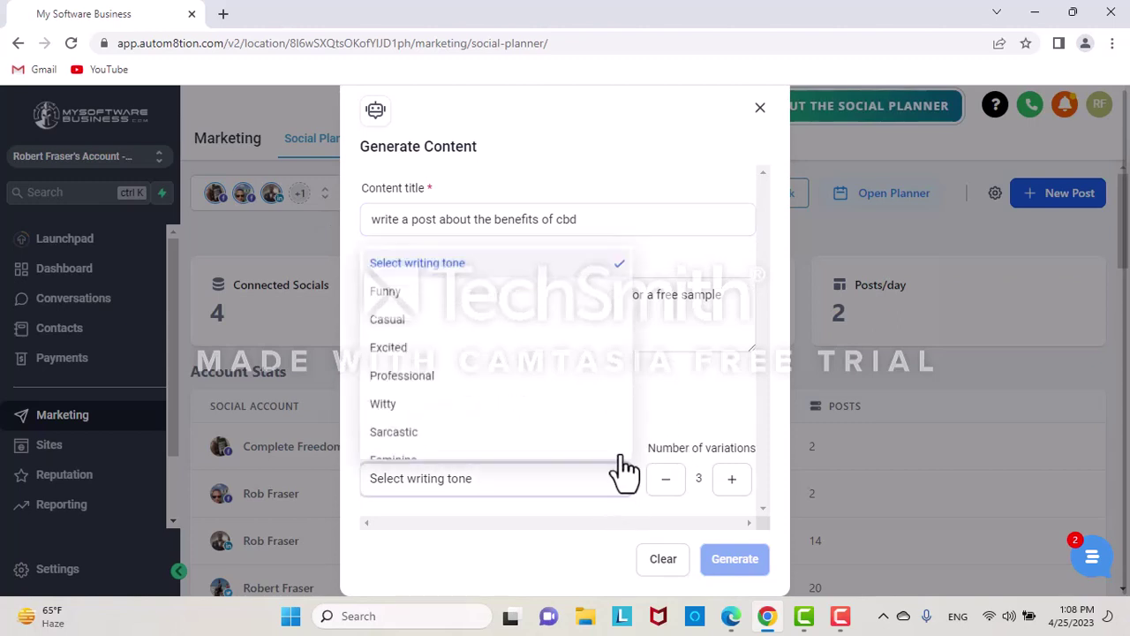
scroll(585, 441, down, 3)
scroll(575, 424, up, 4)
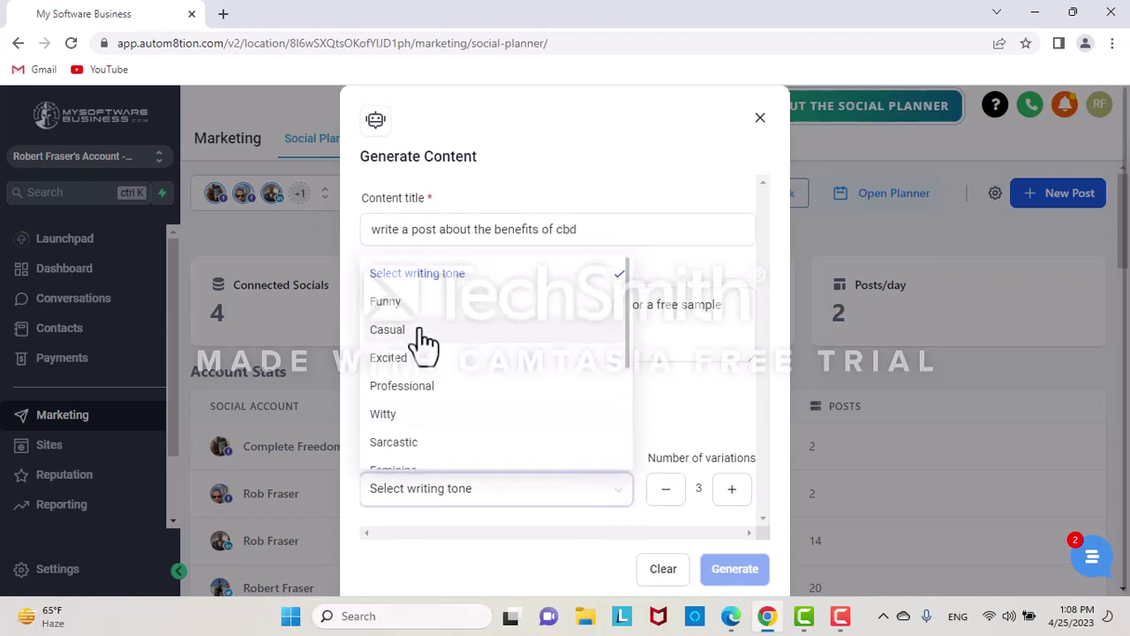
scroll(416, 348, down, 2)
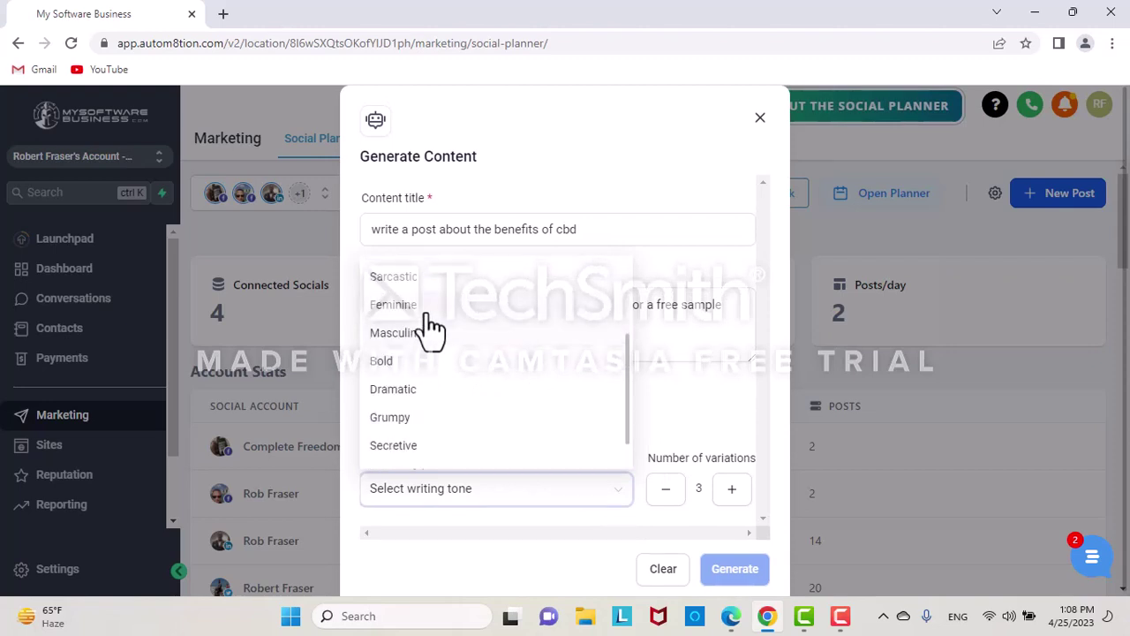
scroll(435, 415, up, 3)
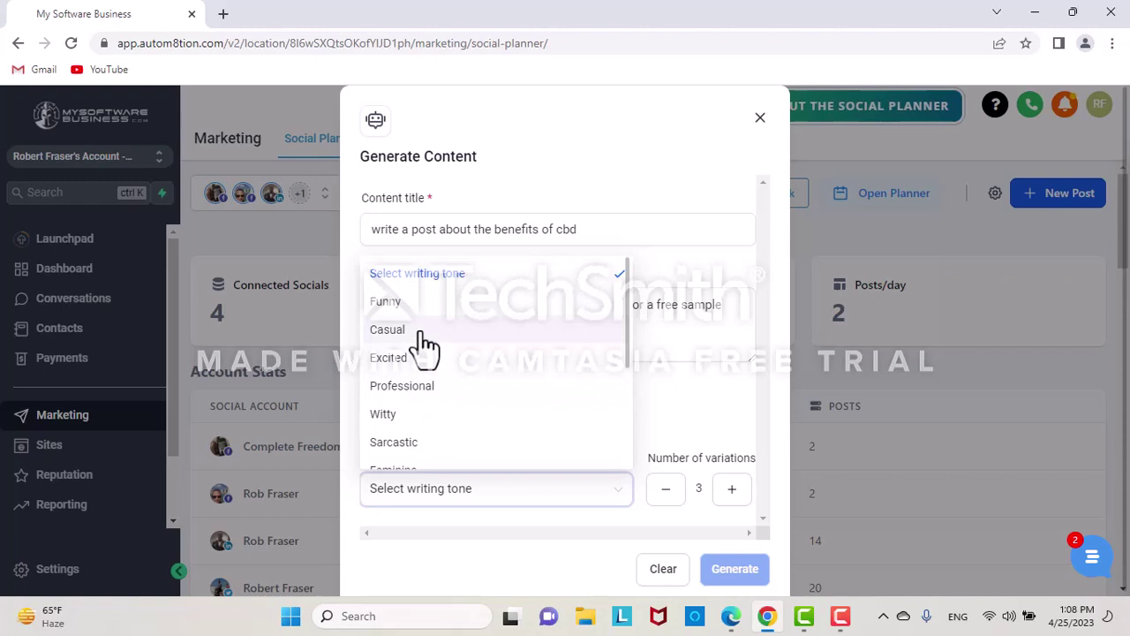
click(423, 333)
scroll(618, 459, down, 1)
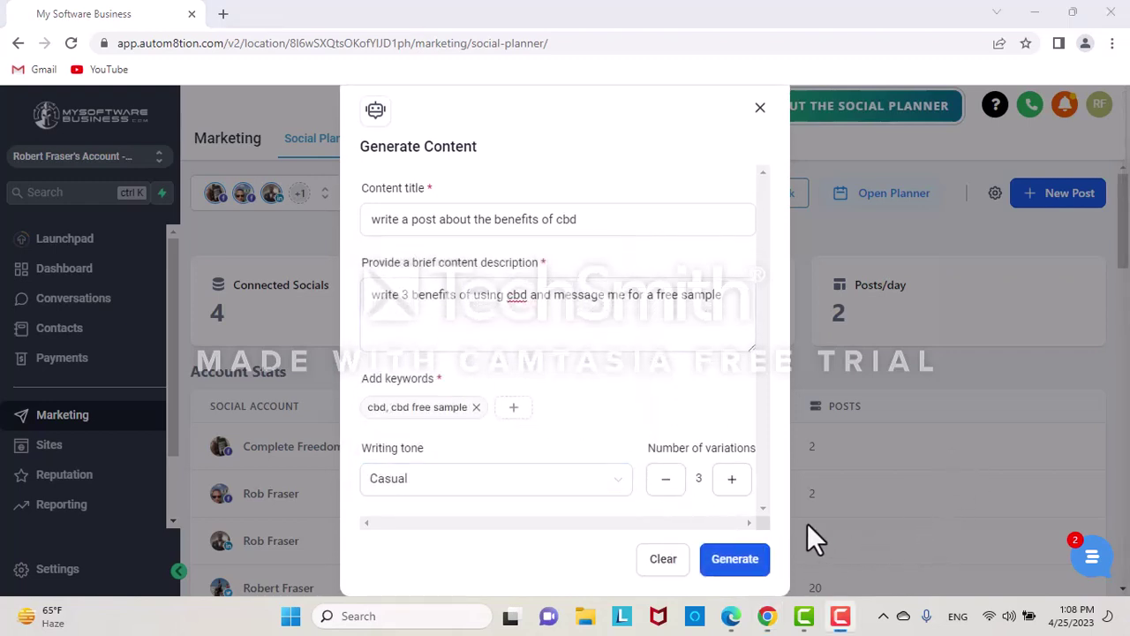
click(737, 559)
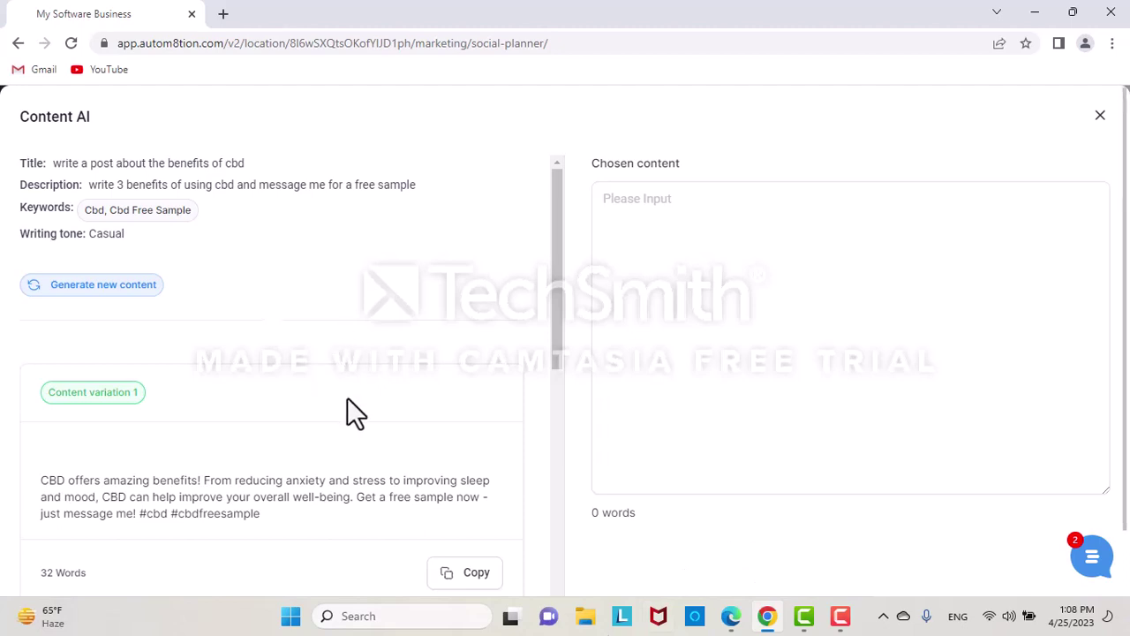
Review the three generated variations and copy variation 3 into Chosen content.
scroll(343, 398, down, 2)
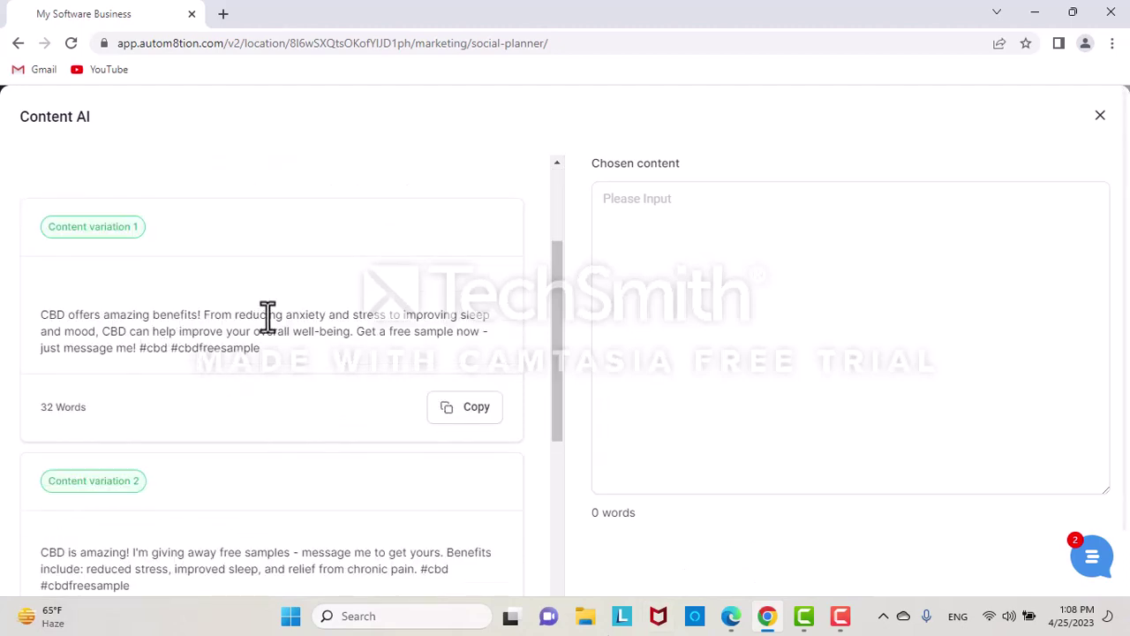
scroll(265, 335, down, 2)
scroll(241, 356, down, 2)
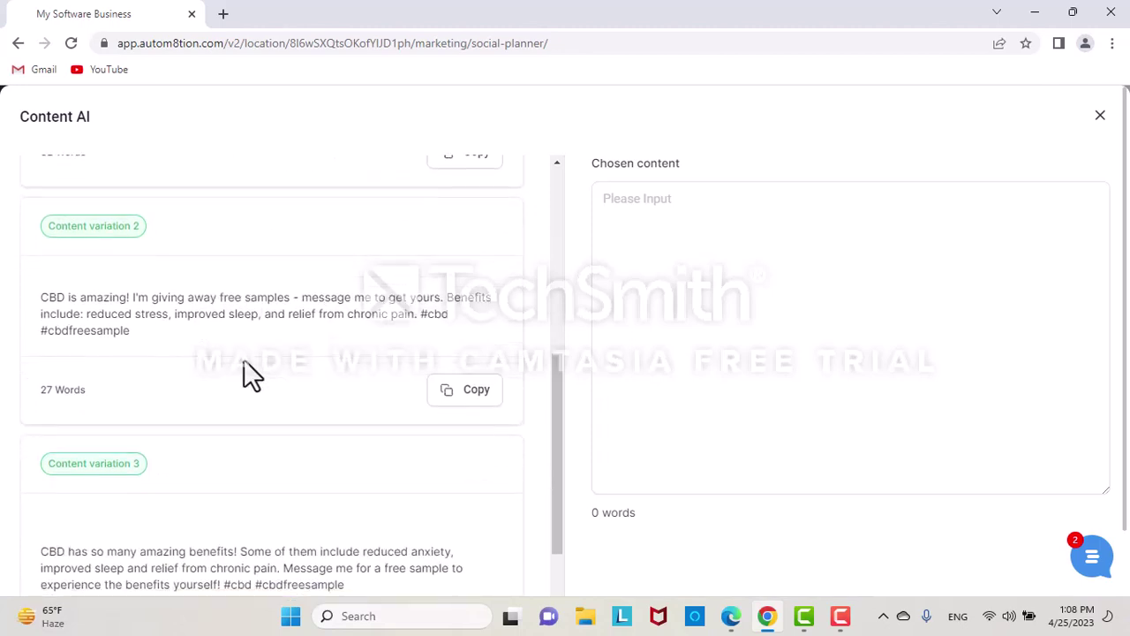
scroll(239, 360, down, 3)
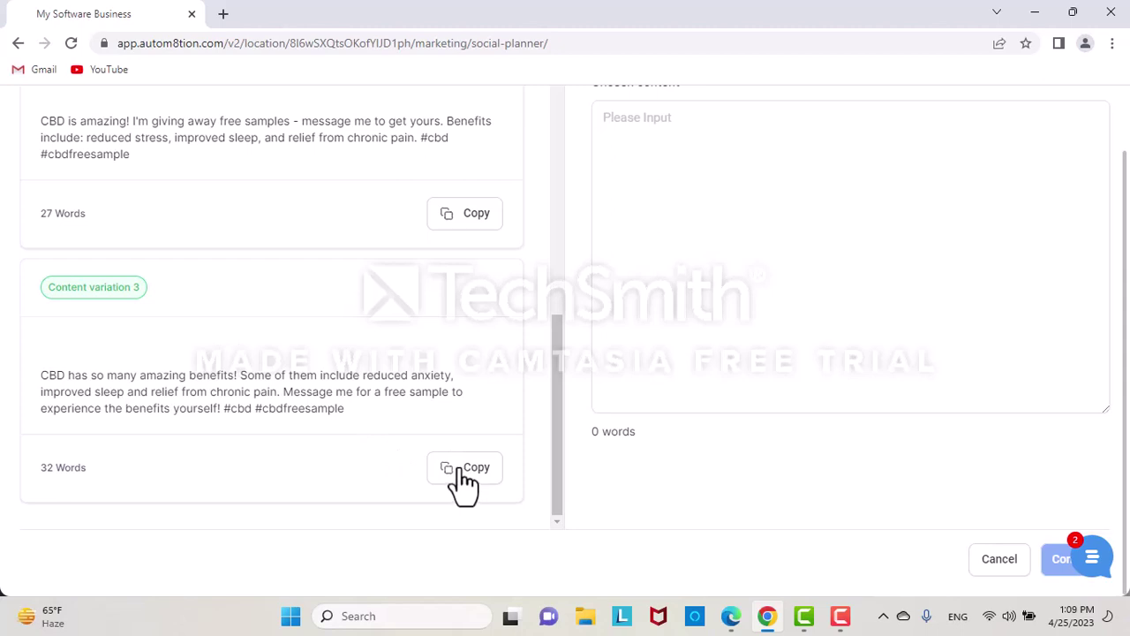
click(465, 468)
scroll(775, 159, up, 1)
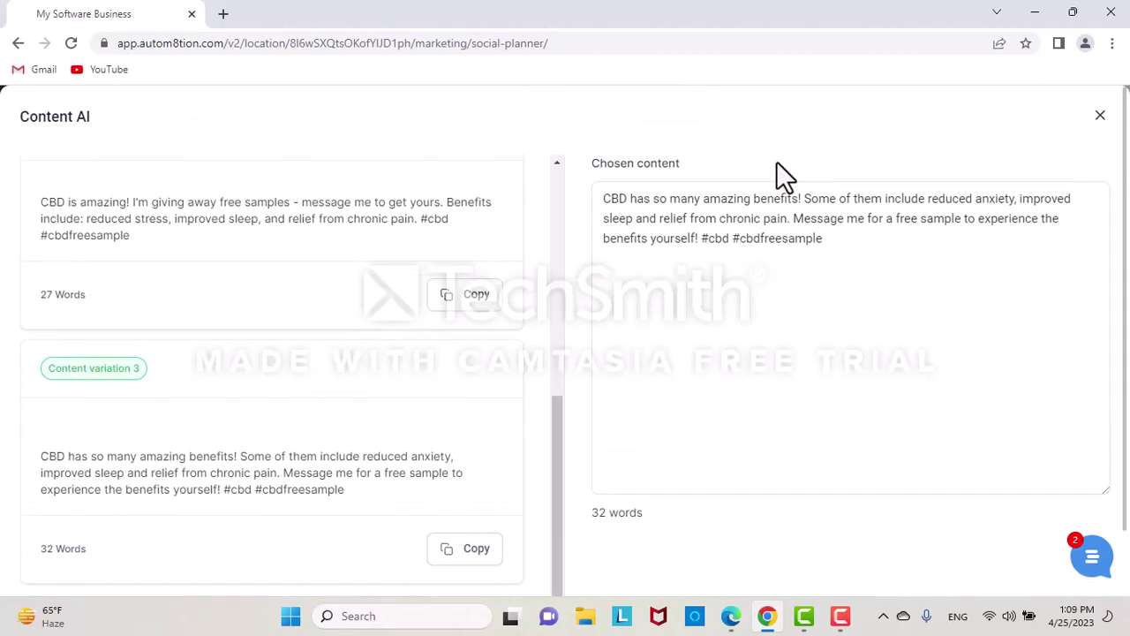
scroll(777, 163, down, 1)
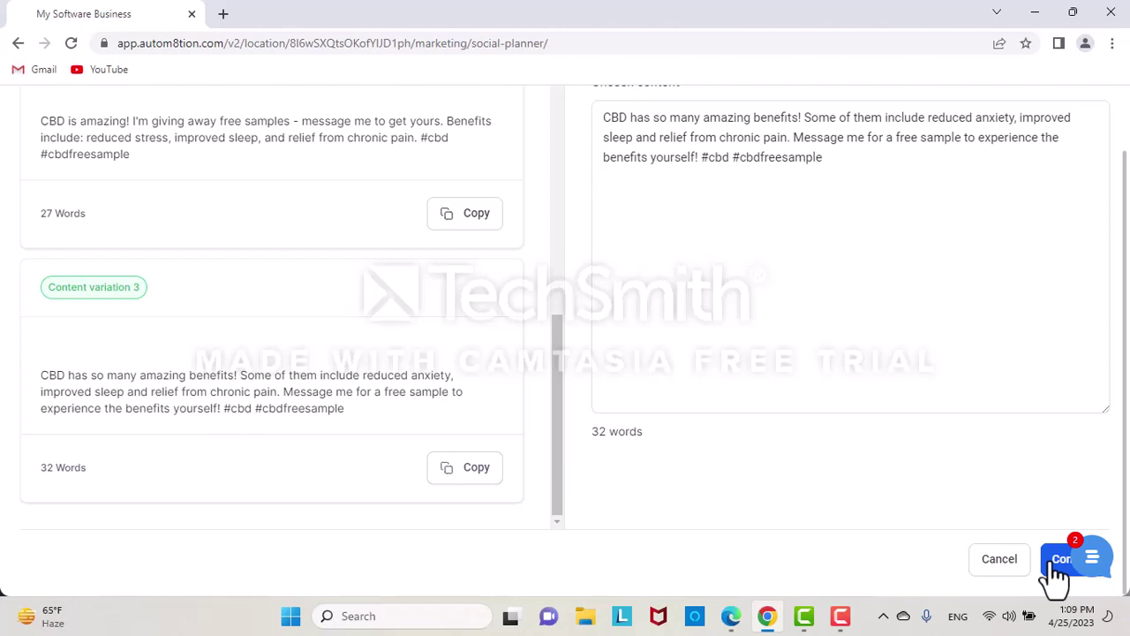
scroll(791, 114, up, 1)
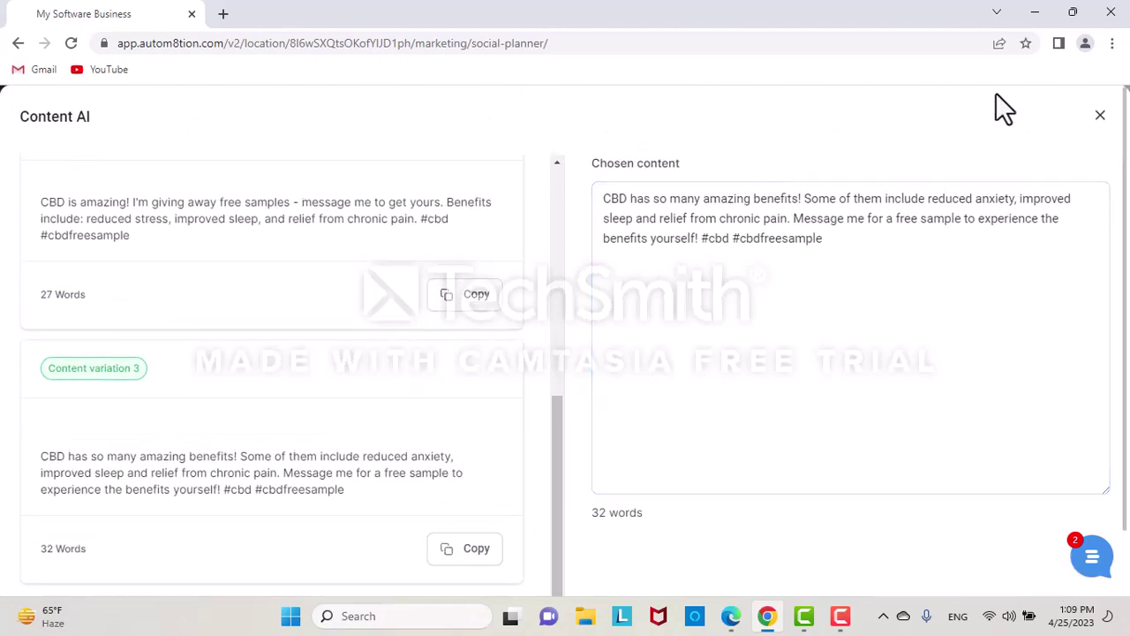
Close Content AI and expand the Apr 25 recent post to show its full text.
click(1100, 116)
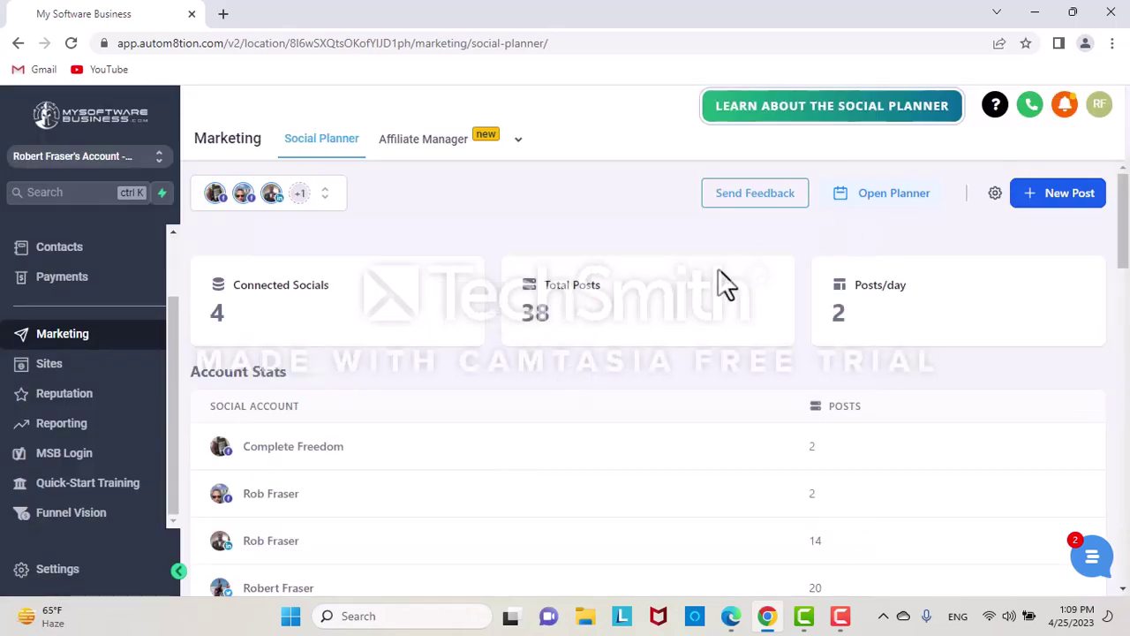
scroll(659, 280, down, 2)
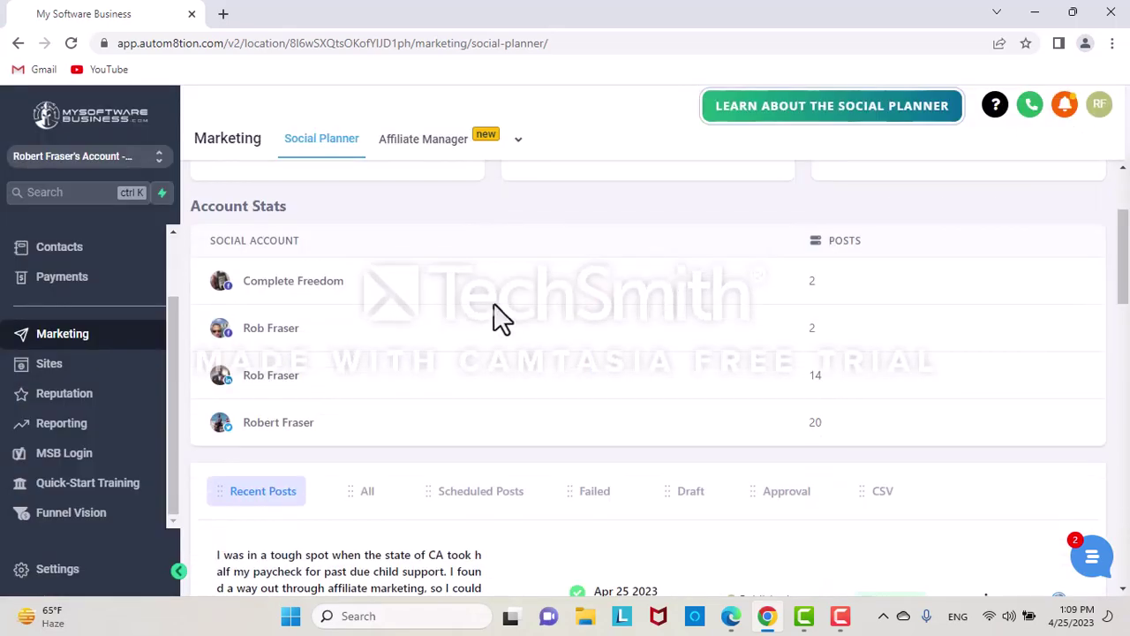
scroll(495, 309, down, 1)
scroll(369, 445, down, 1)
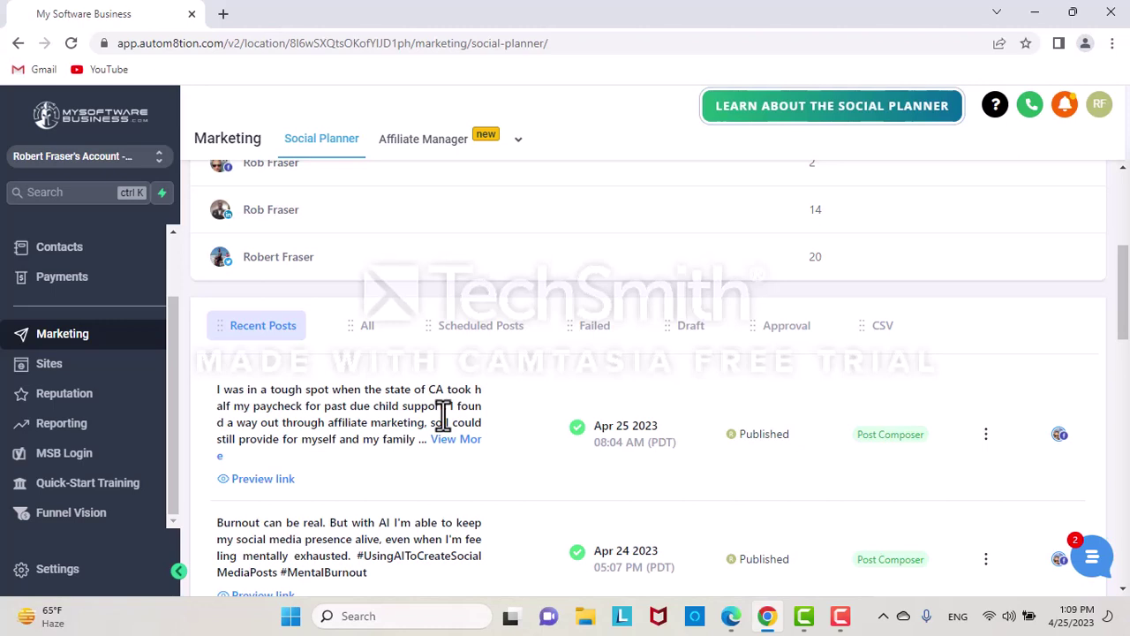
click(466, 454)
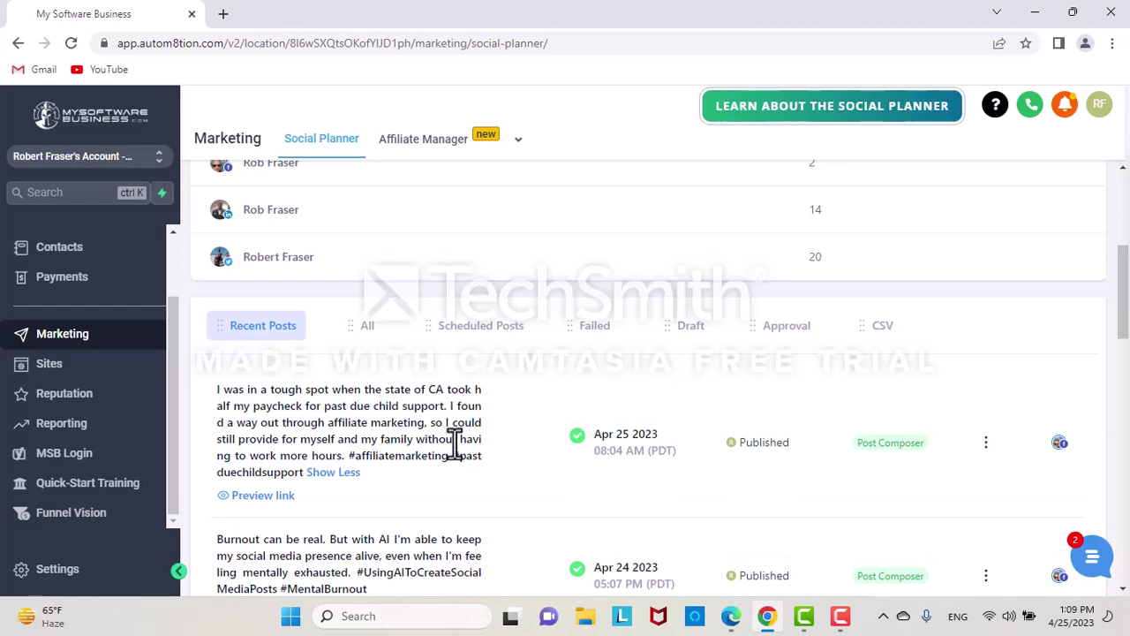
Review the Twitter profile's recent tweets in Edge, then return to the Social Planner.
click(732, 615)
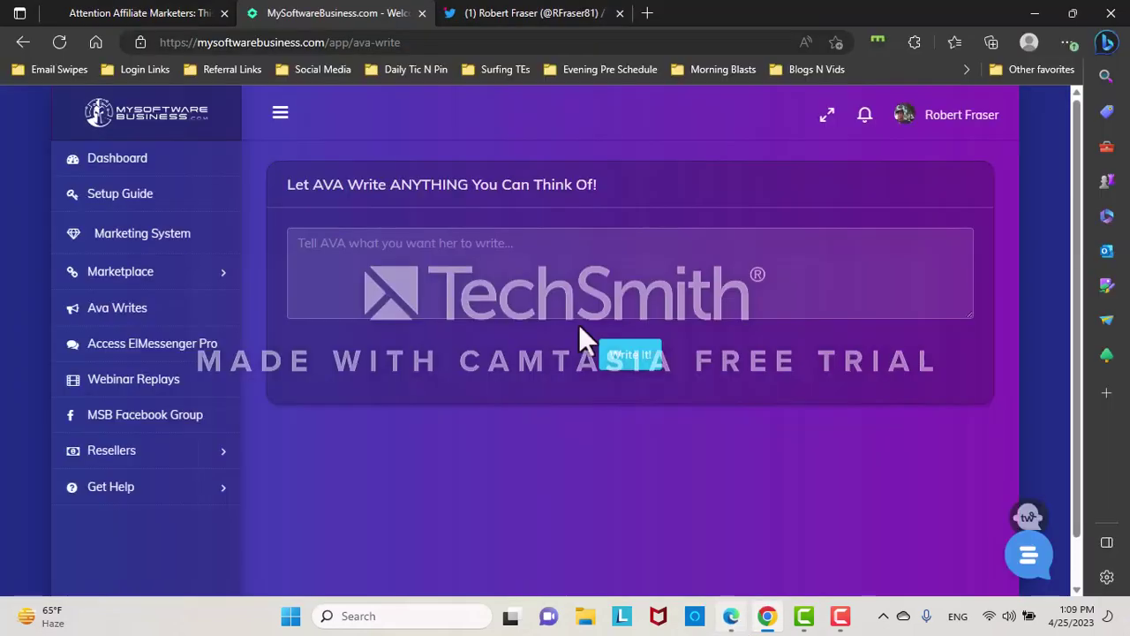
click(520, 10)
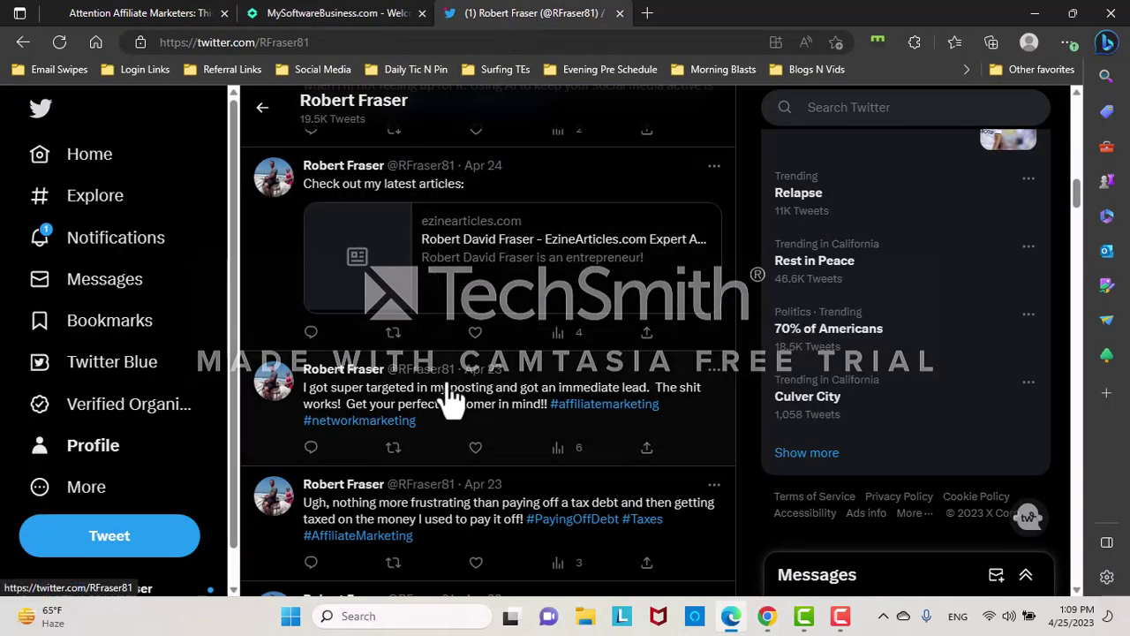
scroll(452, 402, down, 1)
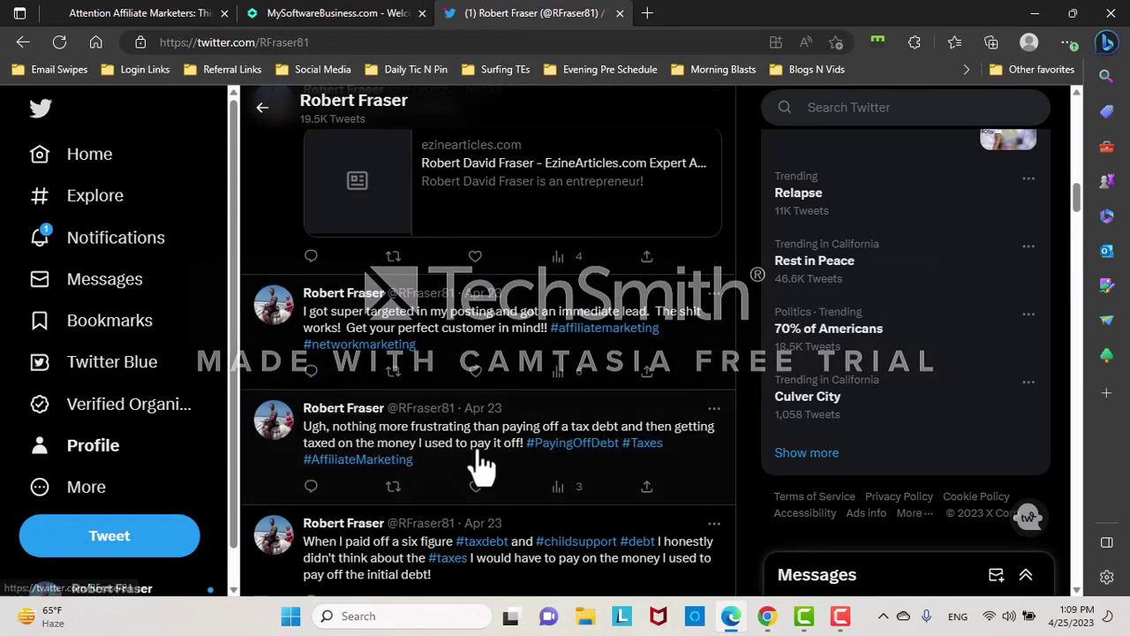
scroll(484, 464, up, 2)
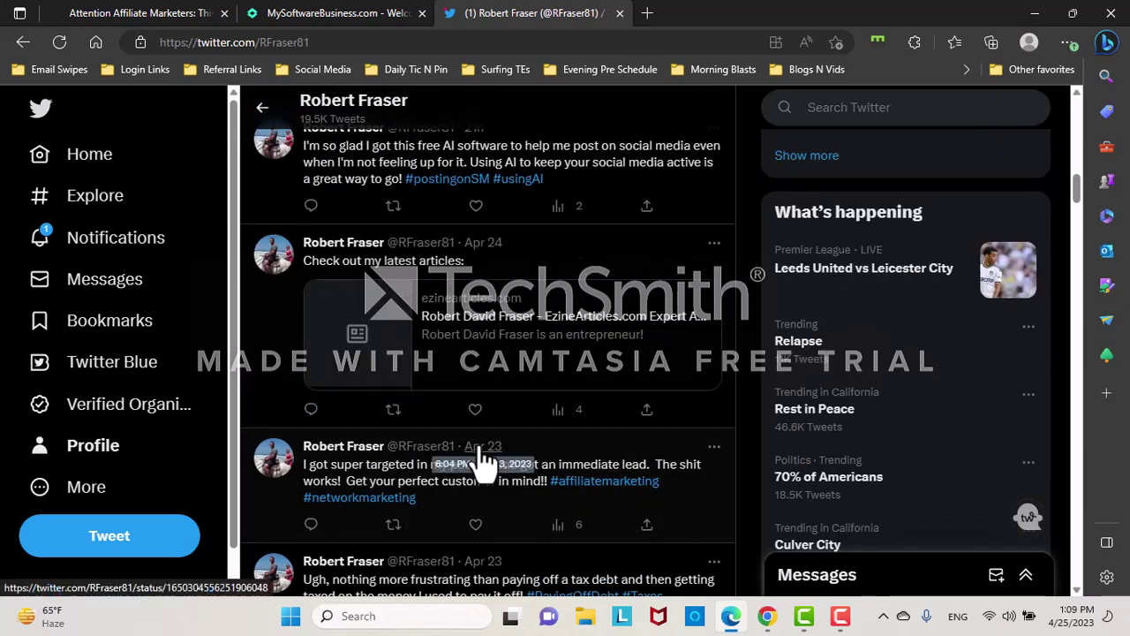
scroll(483, 463, up, 1)
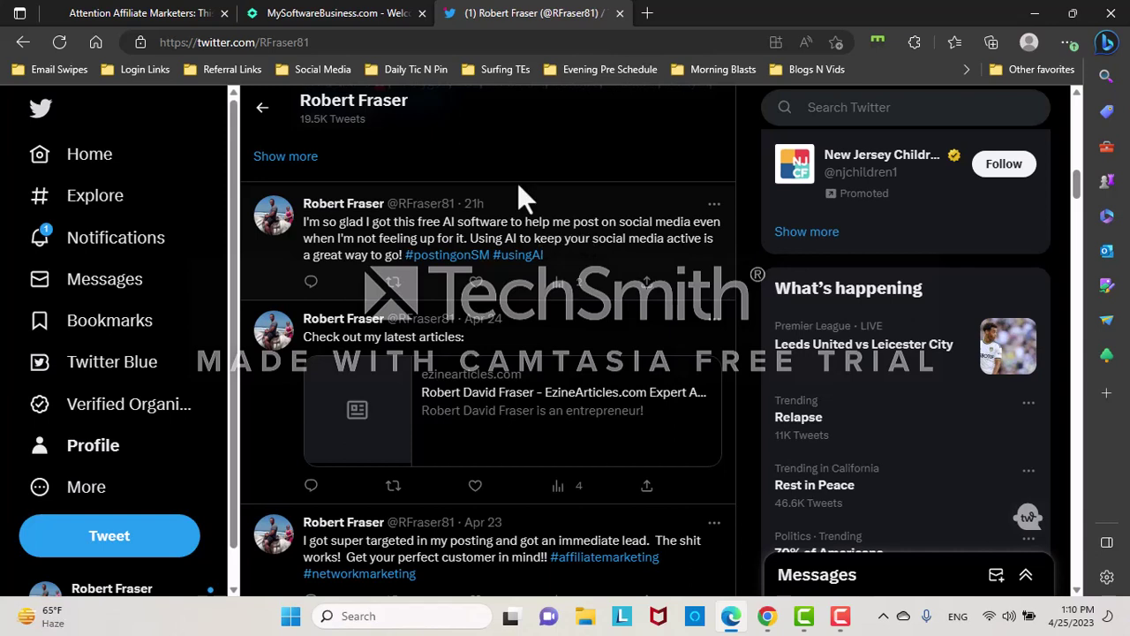
click(766, 615)
scroll(550, 302, up, 4)
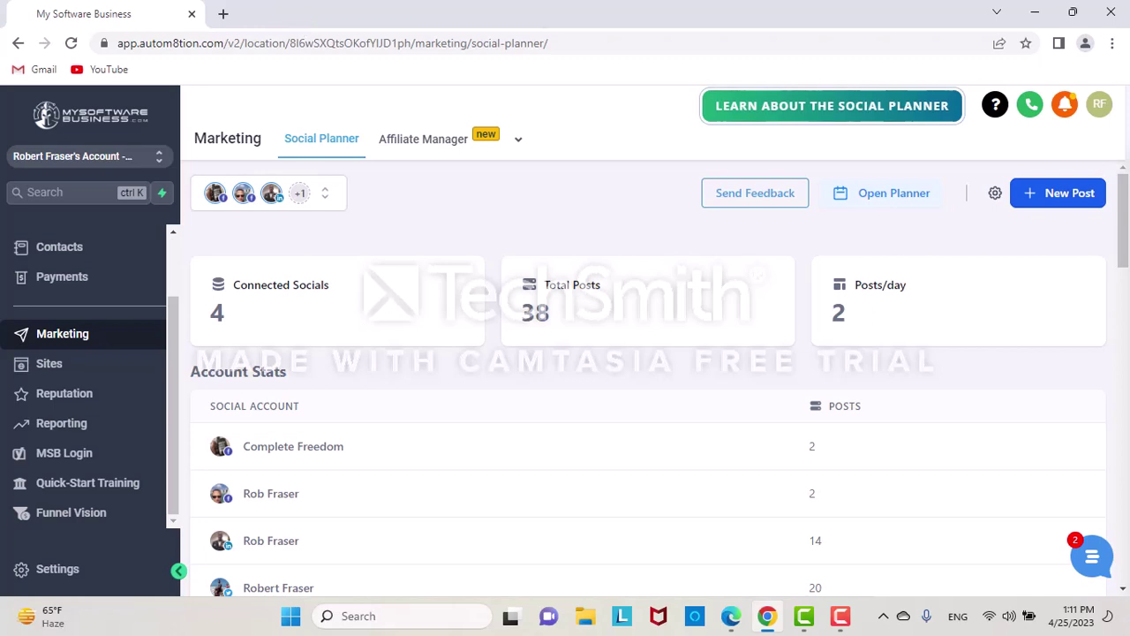
Scroll down through the published Recent Posts dated Apr 23–25, 2023.
scroll(487, 234, down, 2)
scroll(486, 232, down, 4)
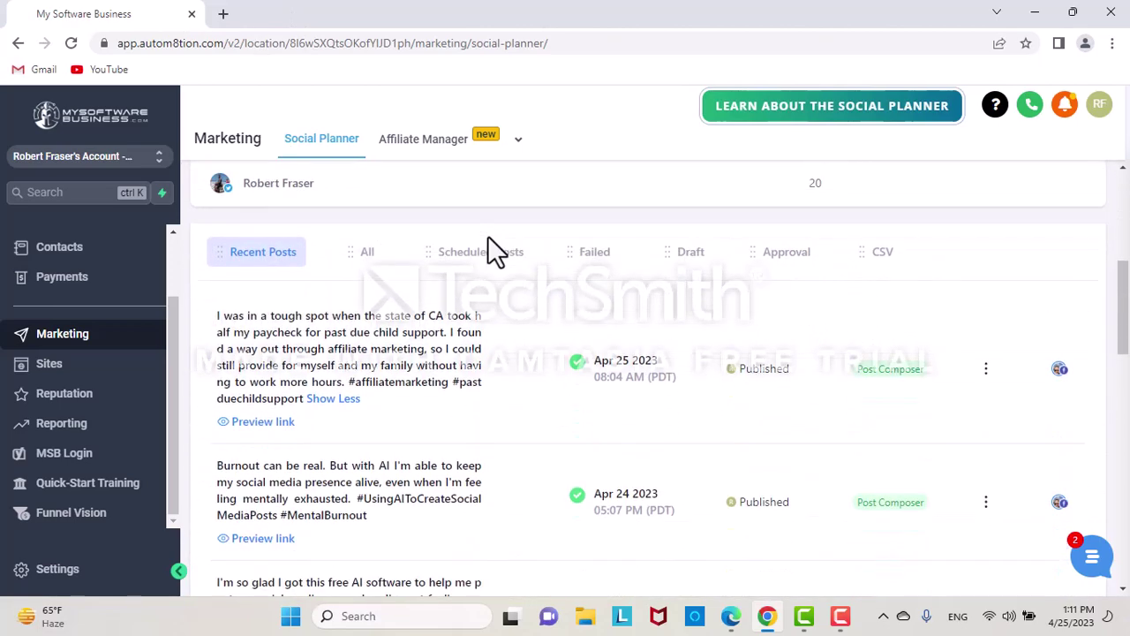
scroll(521, 258, down, 2)
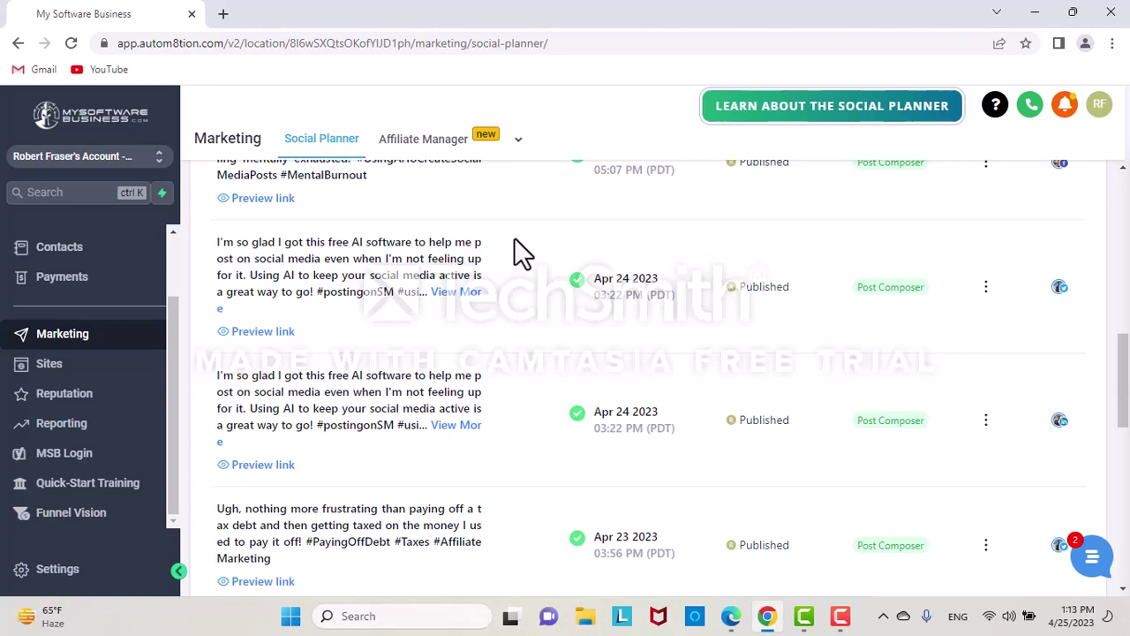
Switch to the Attention Affiliate Marketers page and scroll to the top of the opt-in page.
click(731, 616)
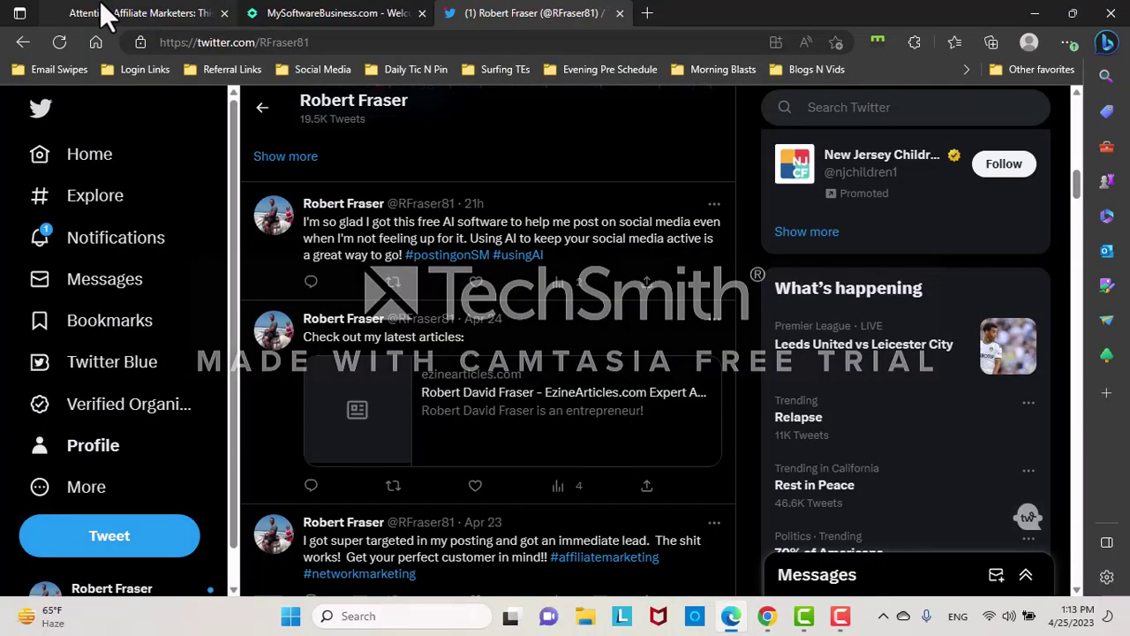
click(102, 12)
scroll(504, 291, up, 3)
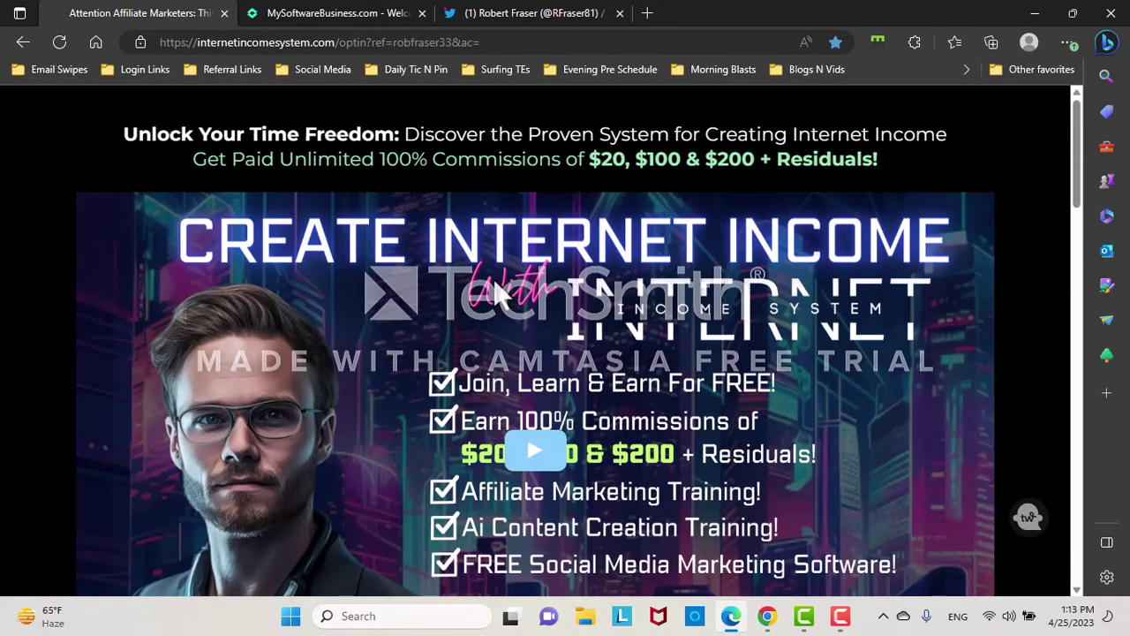